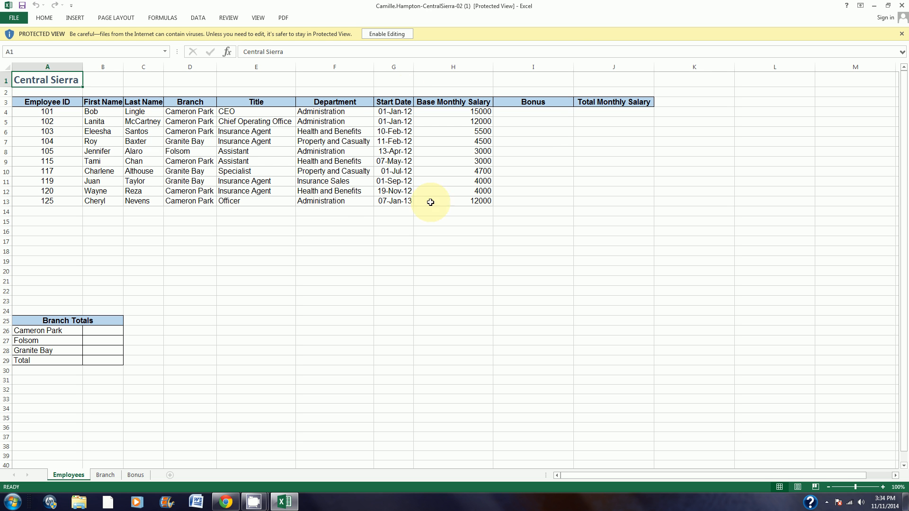
Step: Enable editing for the protected workbook and look at its available save locations
click(381, 36)
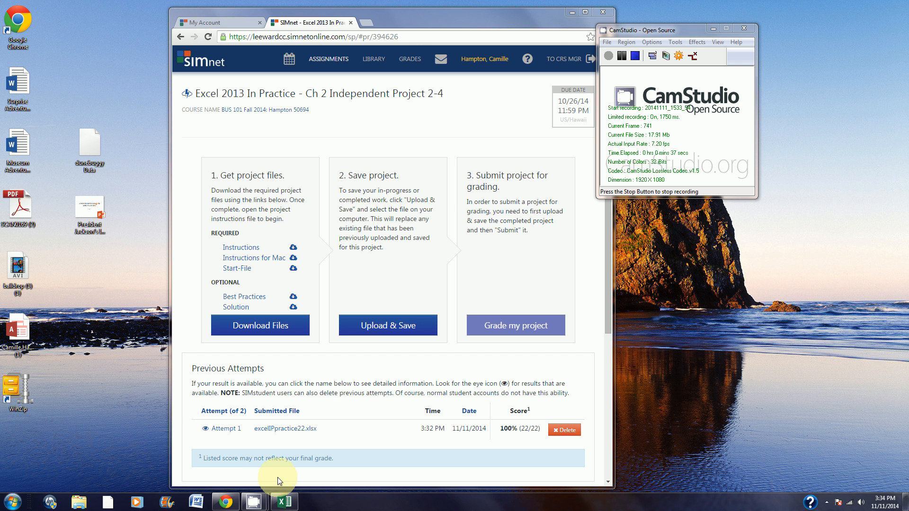
click(286, 507)
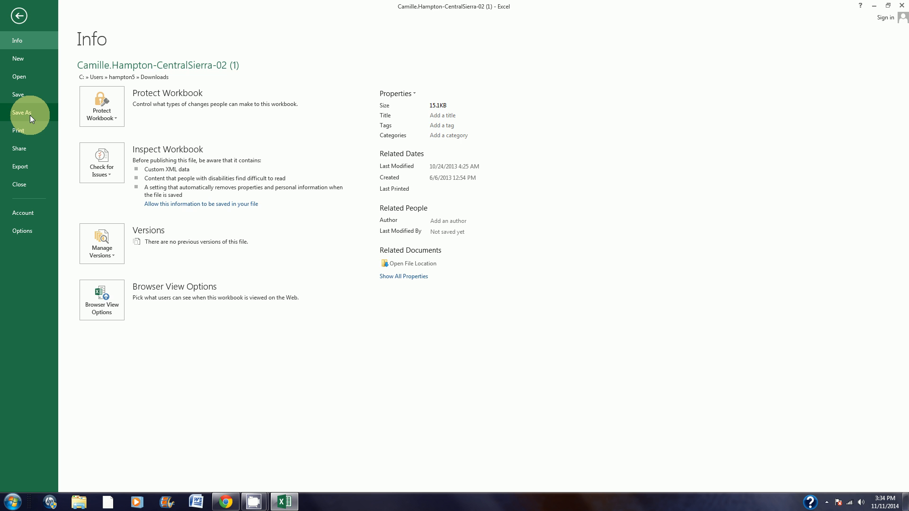
click(30, 115)
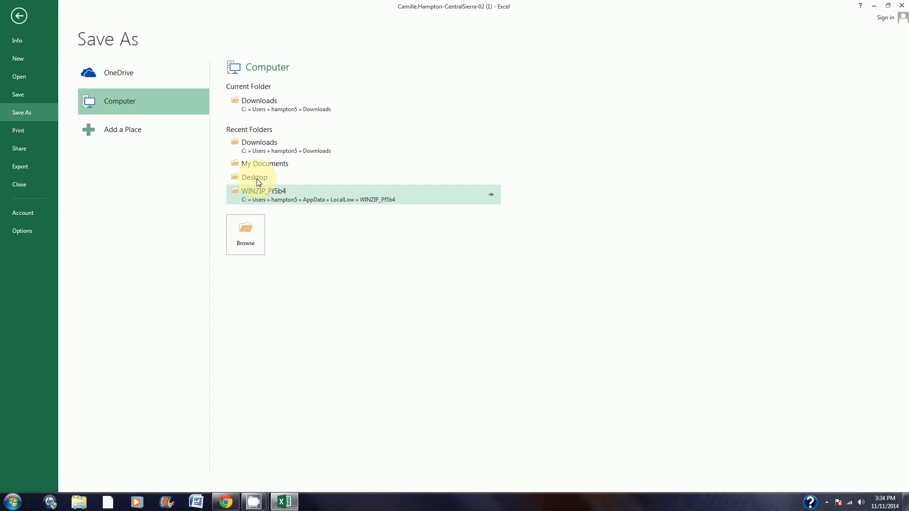
click(19, 15)
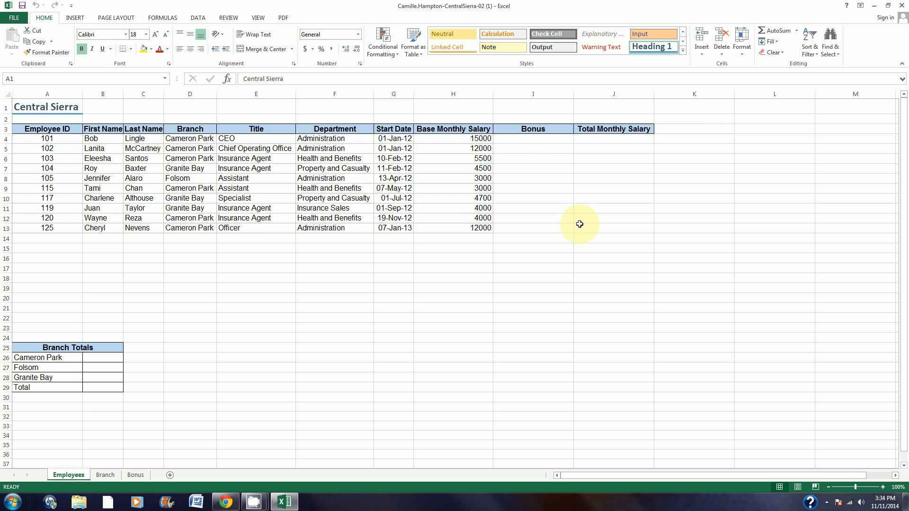
Step: Search for the VLOOKUP function and insert it into cell I4 of the Bonus column
click(524, 141)
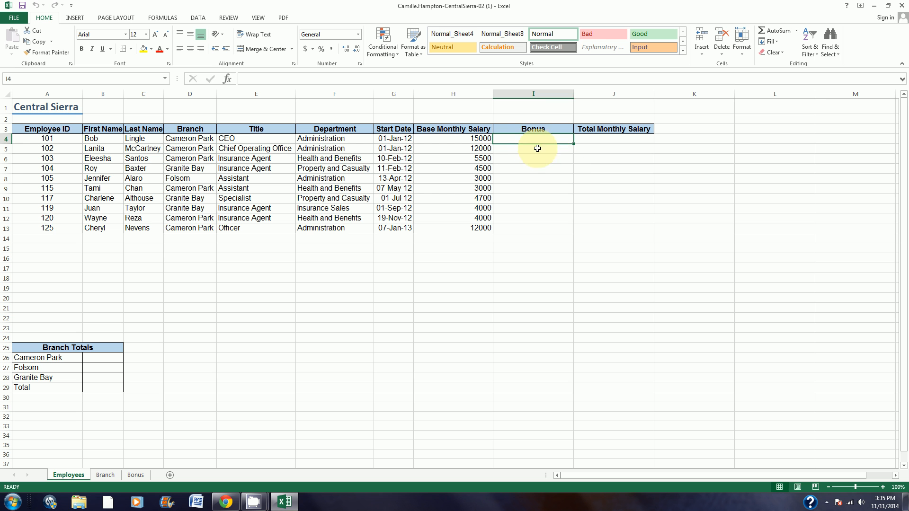
click(169, 17)
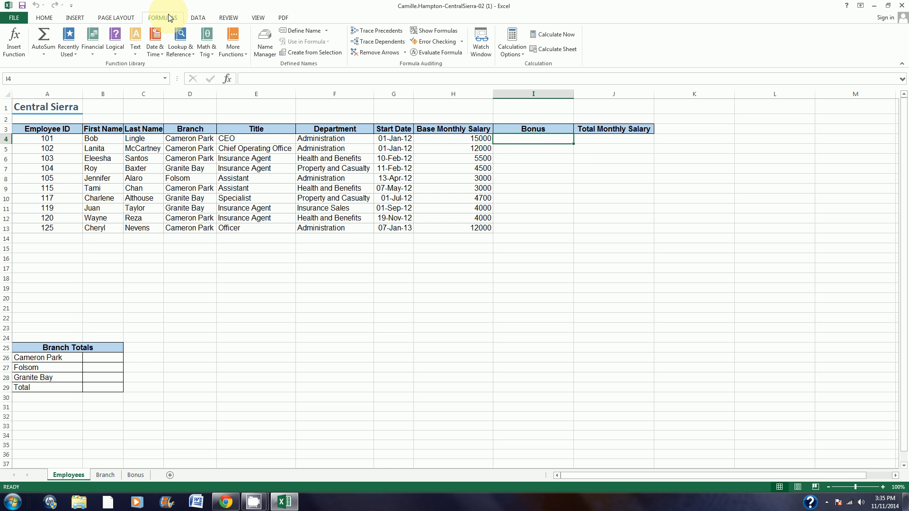
click(16, 39)
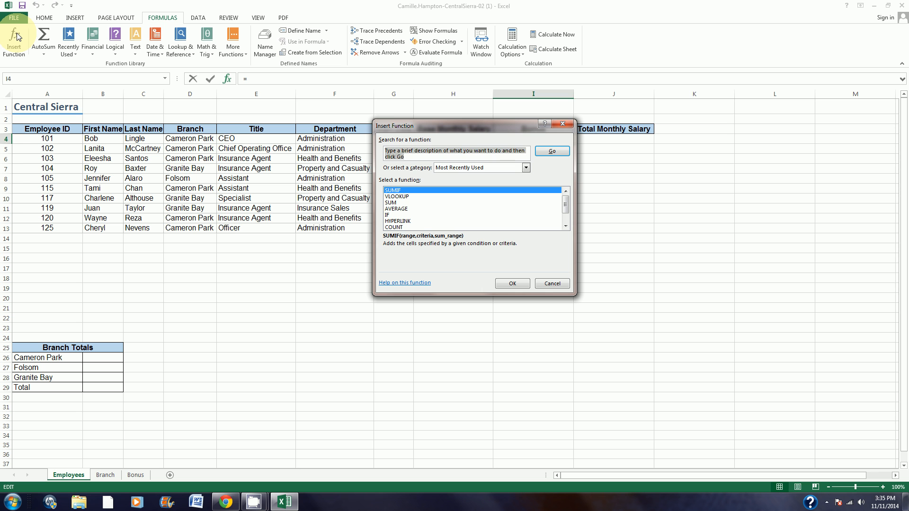
text(vlookup)
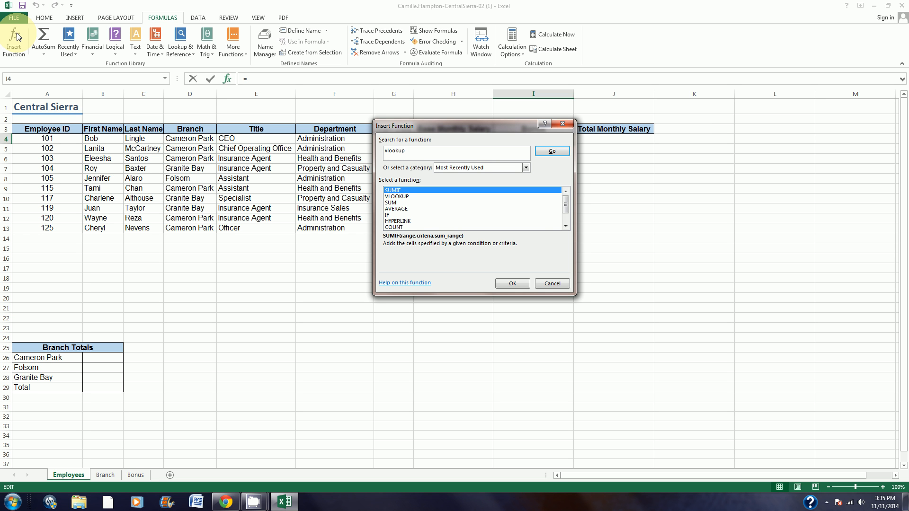
click(547, 150)
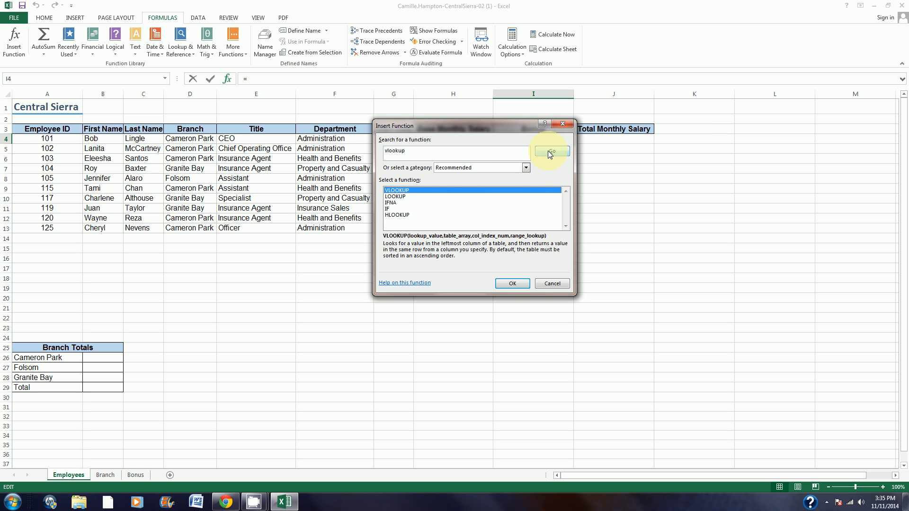
click(400, 191)
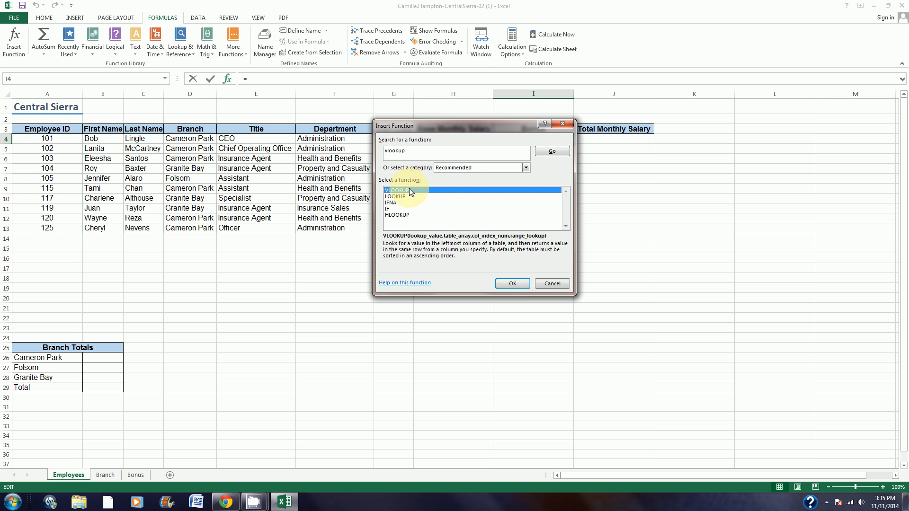
click(518, 283)
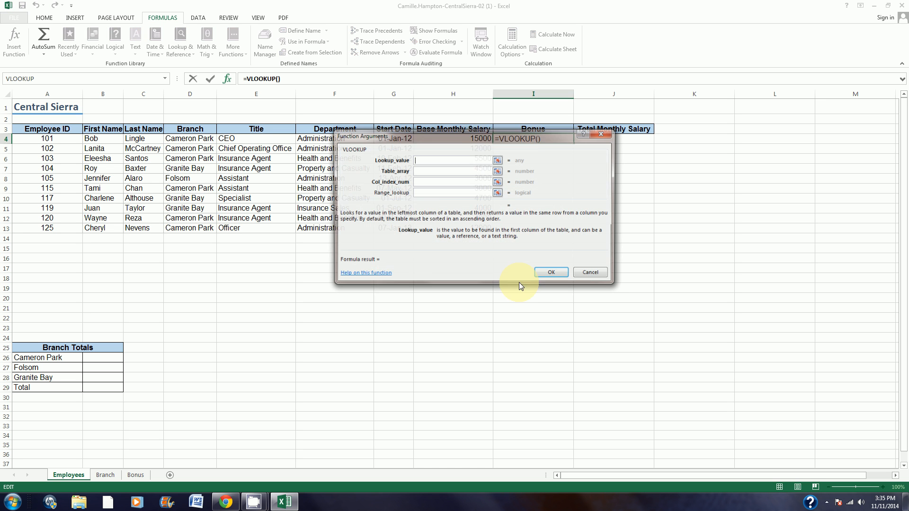
Step: Set the VLOOKUP arguments to lookup value H4, table array Bonus!A4:B8 and column index 2, and confirm the formula
drag(475, 134, 476, 205)
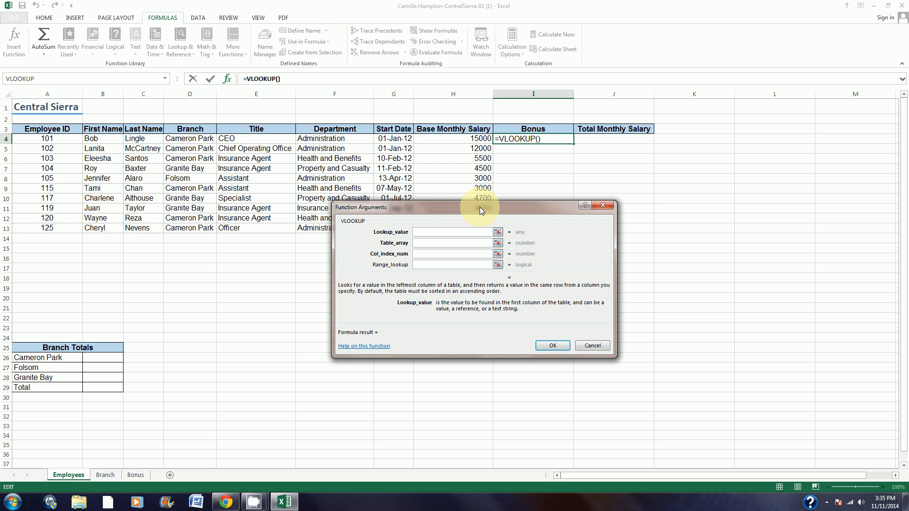
click(452, 140)
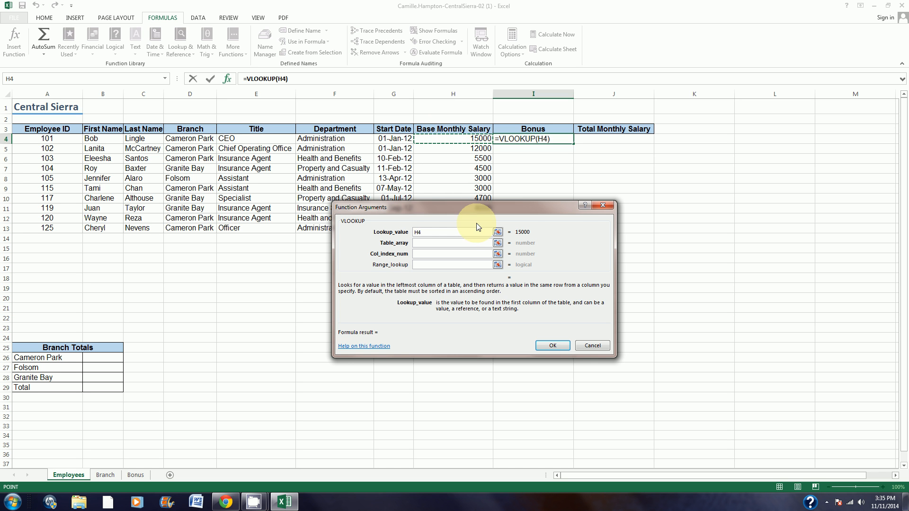
click(444, 242)
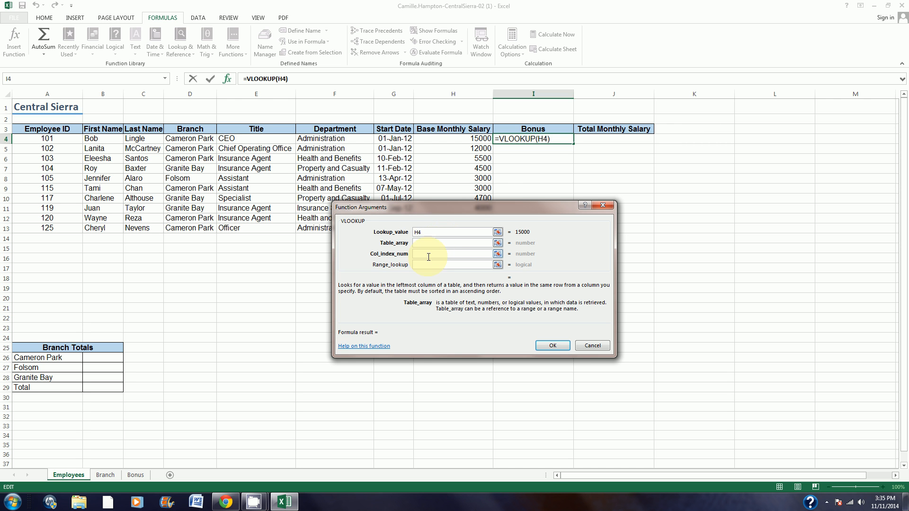
click(136, 475)
click(61, 138)
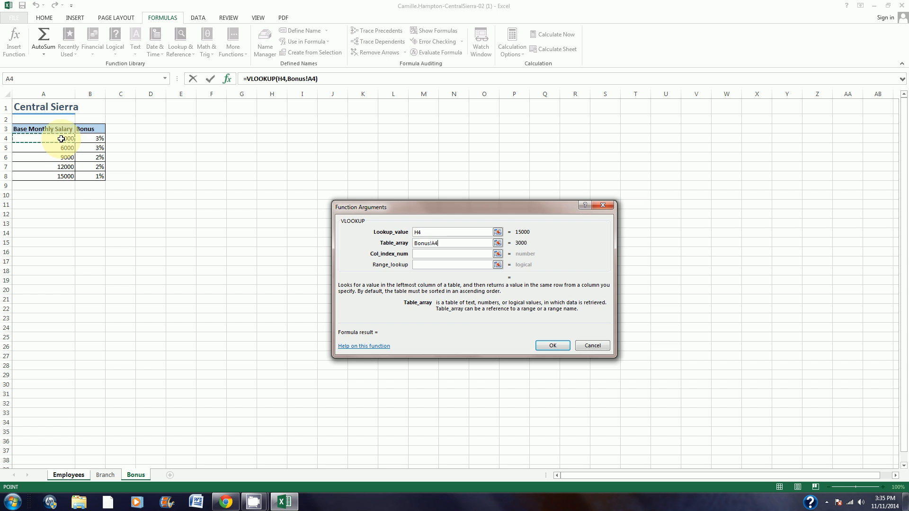
drag(62, 139, 90, 176)
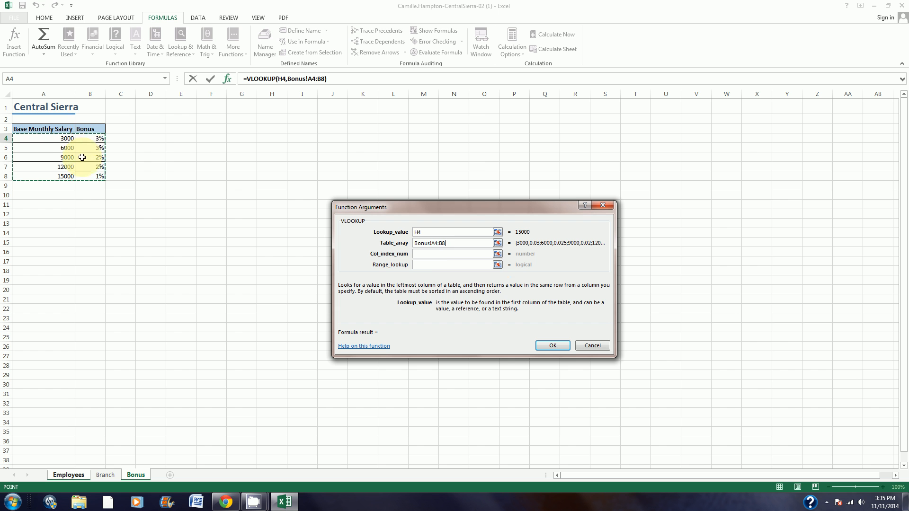
click(429, 256)
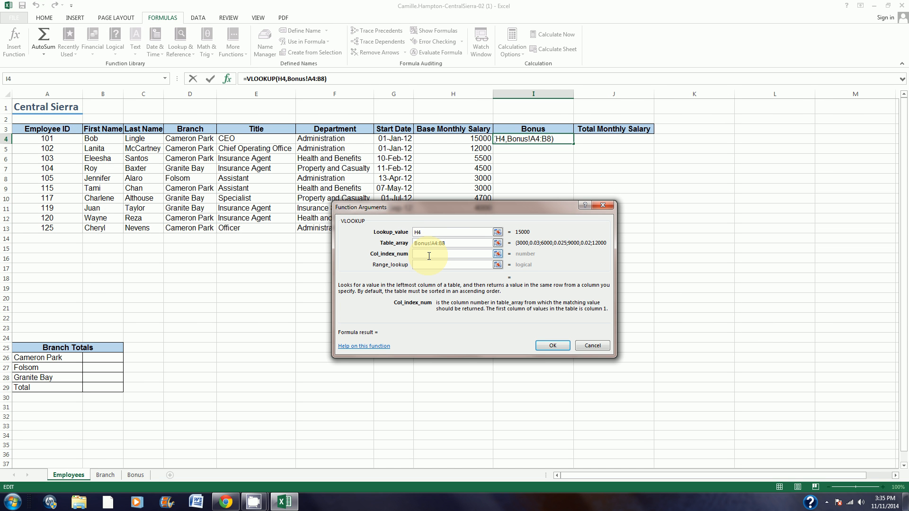
text(2)
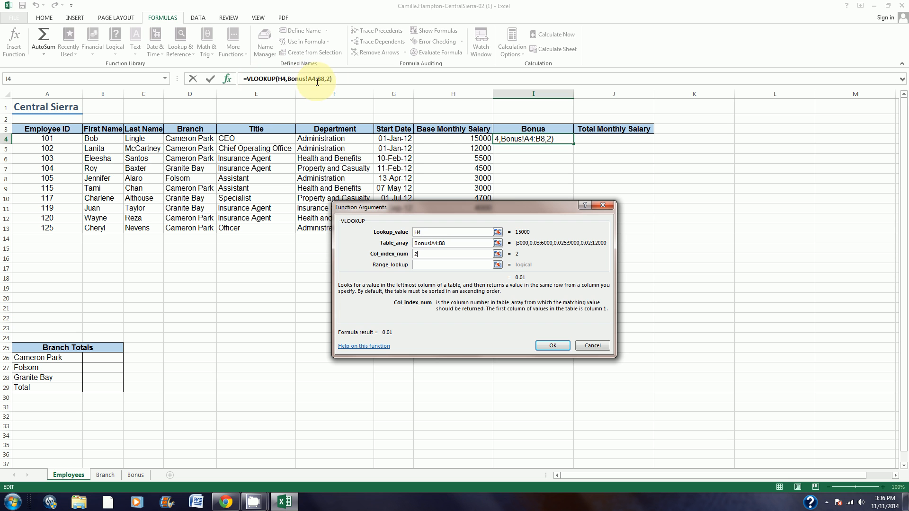
click(555, 346)
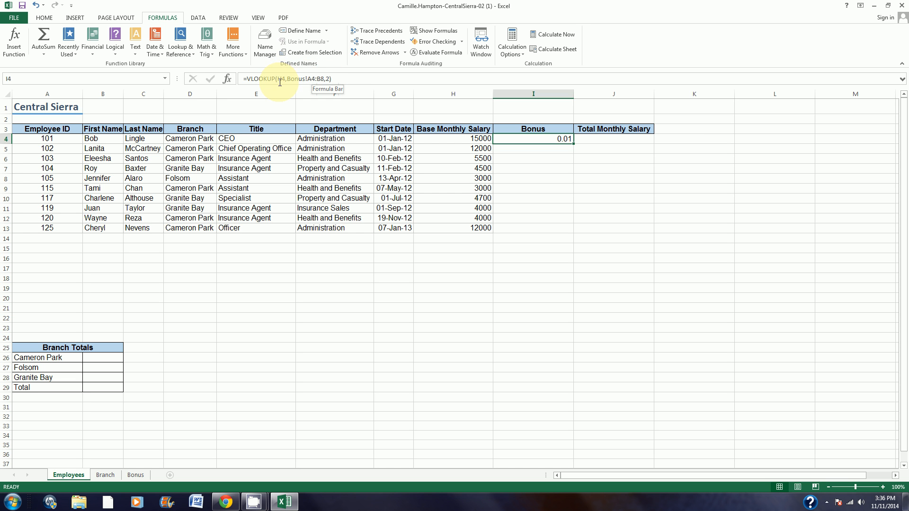
Step: Make the lookup range in I4 absolute as Bonus!$A$4:$B$8 and fill the formula down to I13
click(311, 79)
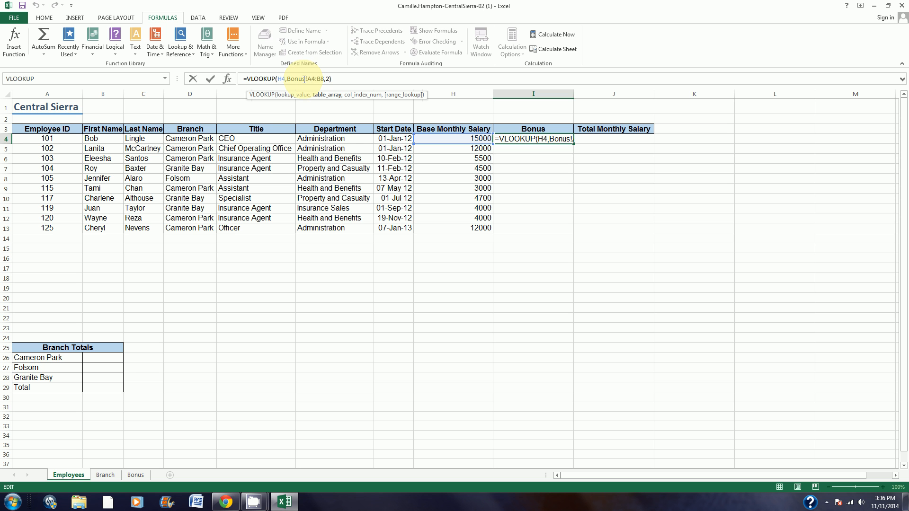
key(F4)
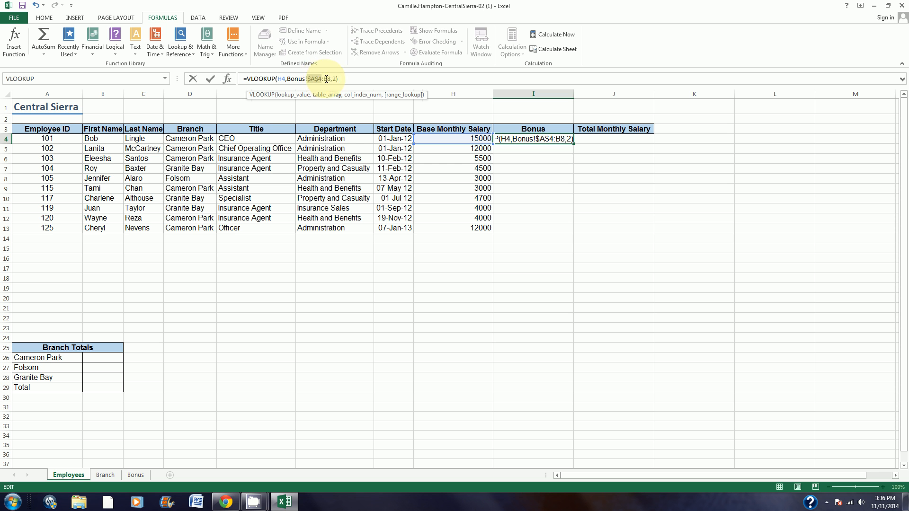
click(326, 79)
key(F4)
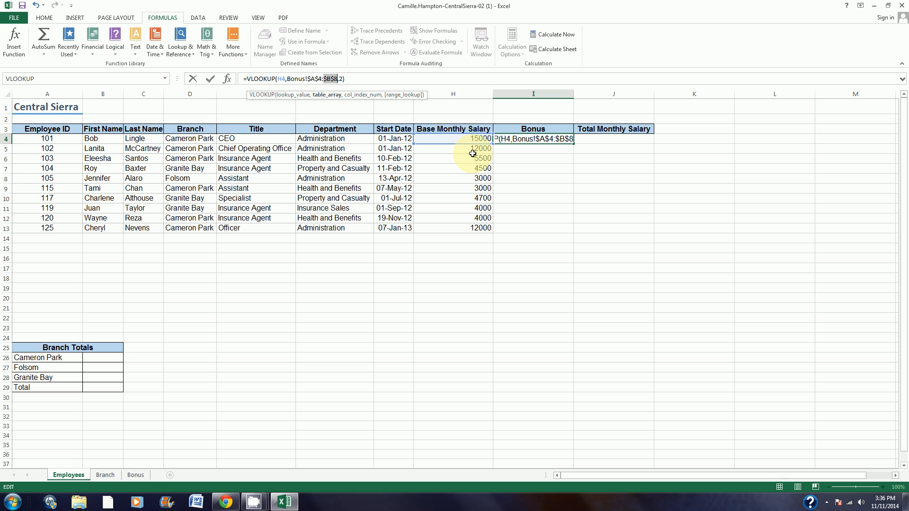
key(Return)
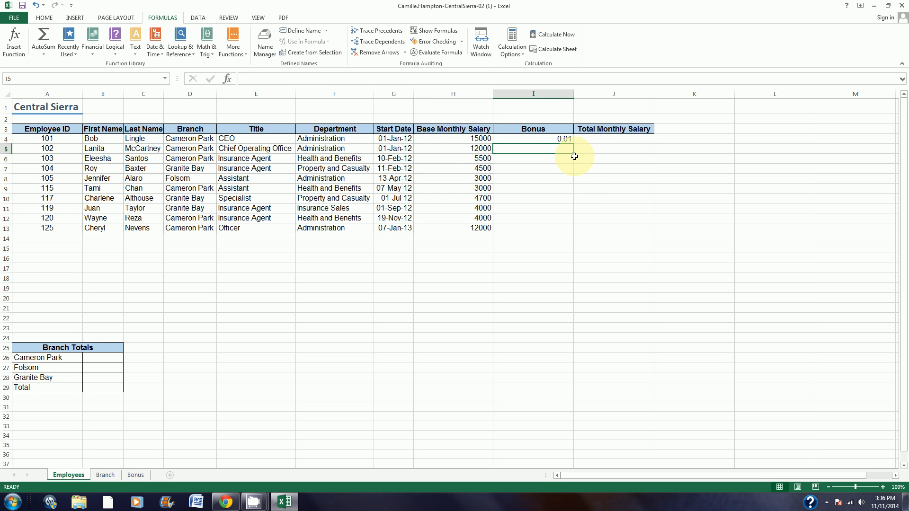
click(558, 138)
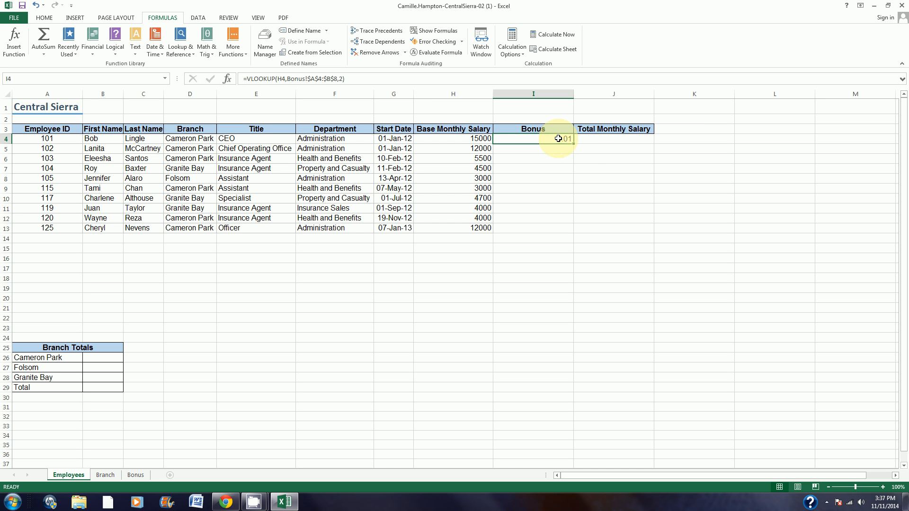
drag(574, 143, 567, 230)
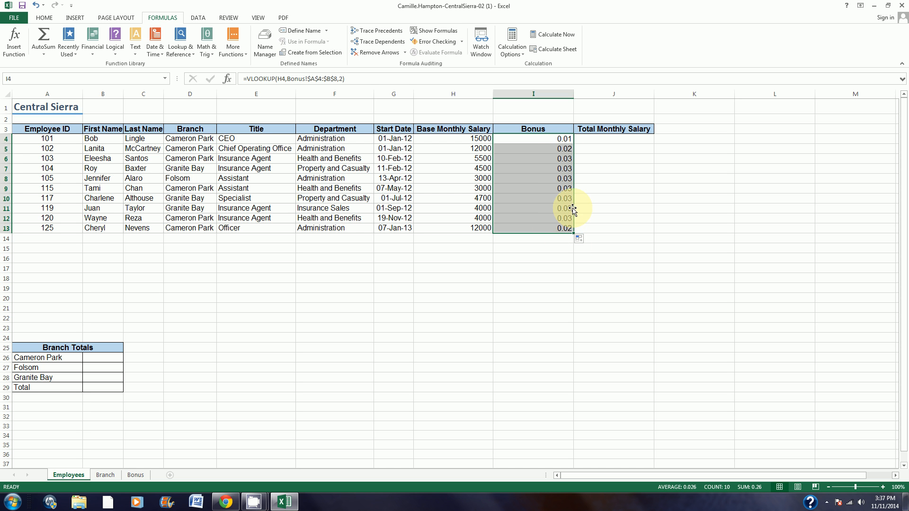
Step: Enter the total monthly salary formula =H4+(H4*I4) in J4 and fill it down to J13
click(606, 138)
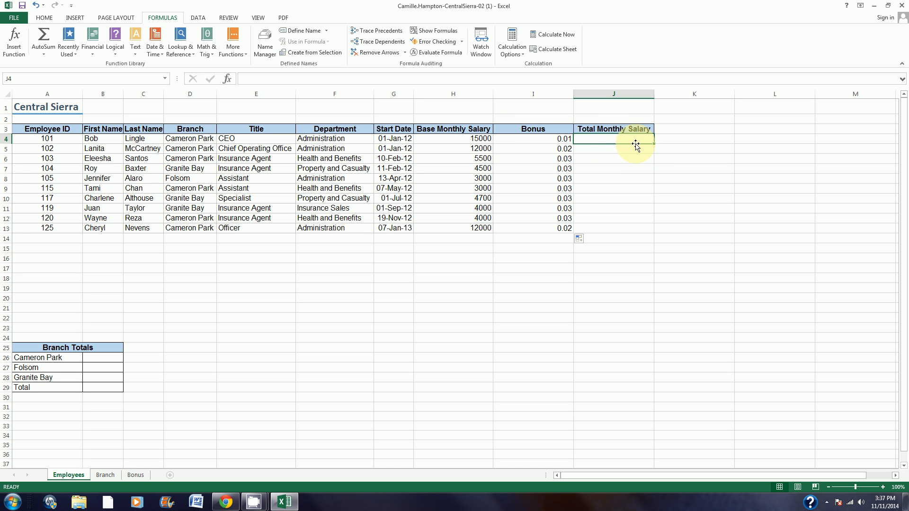
text(=)
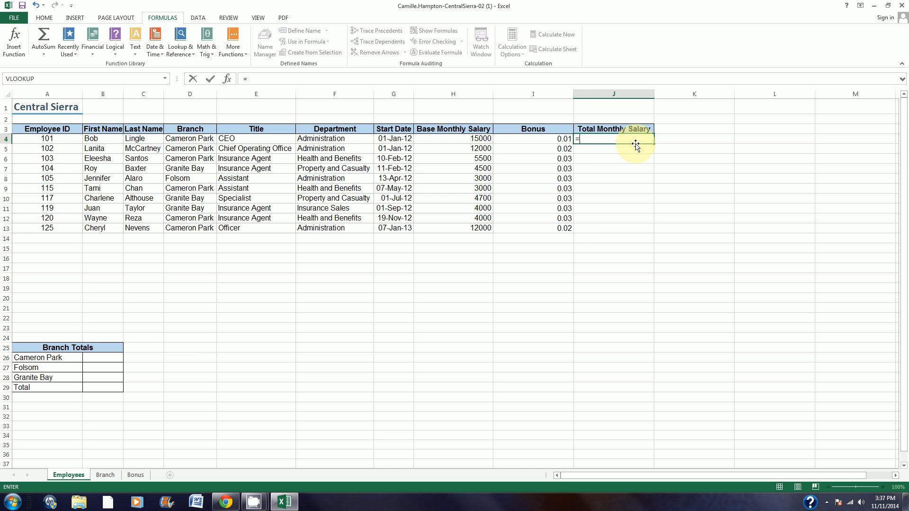
click(461, 139)
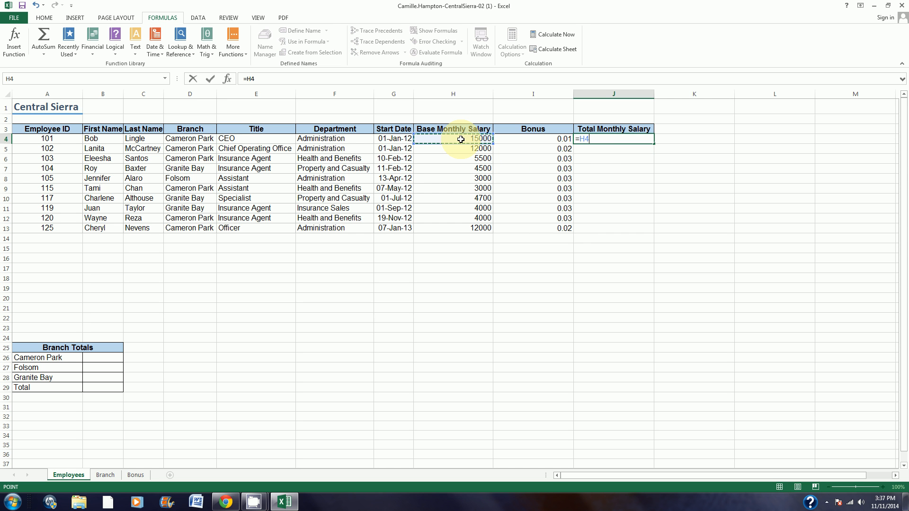
text(+()
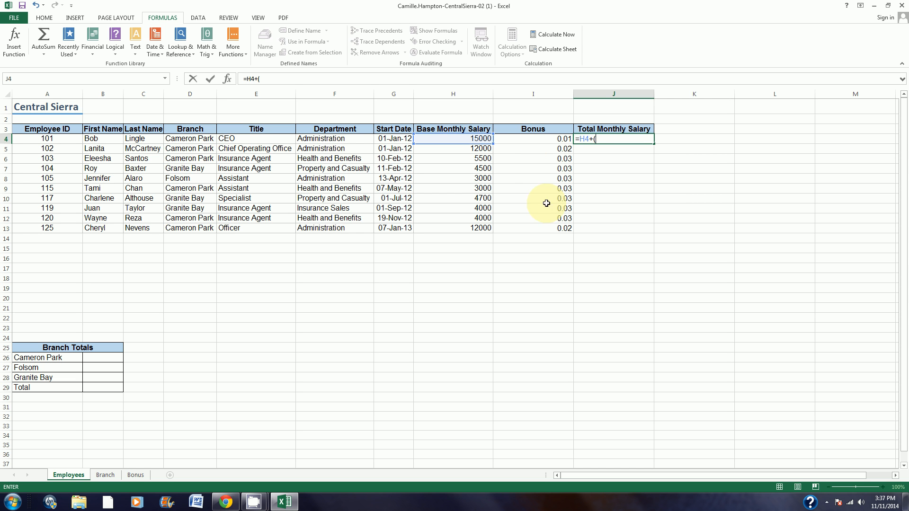
click(483, 139)
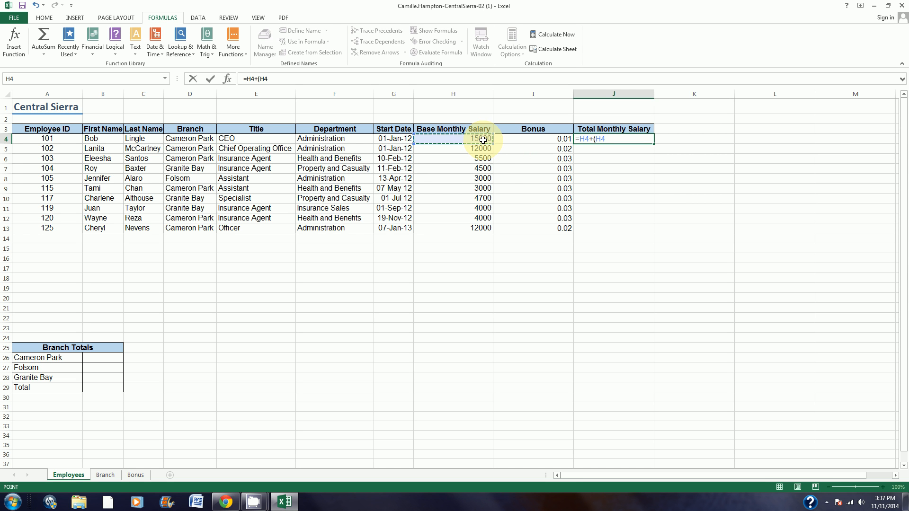
text(*)
click(521, 138)
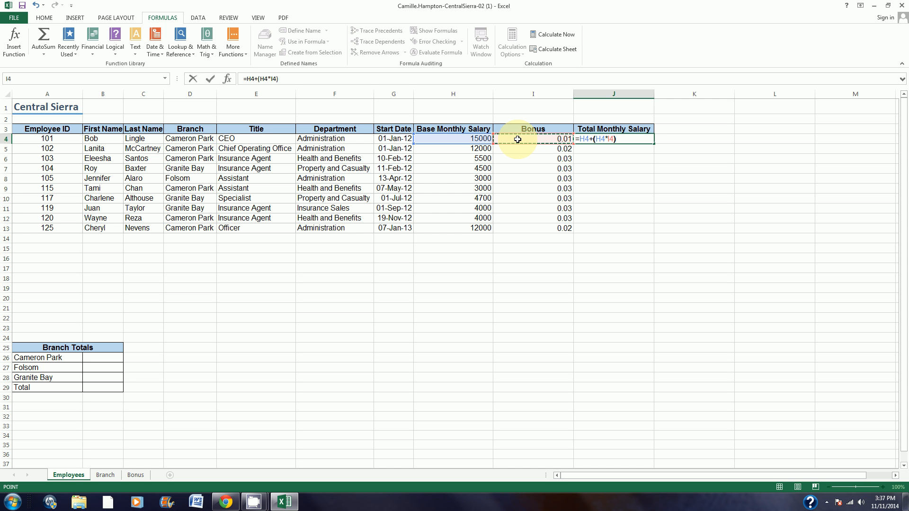
text())
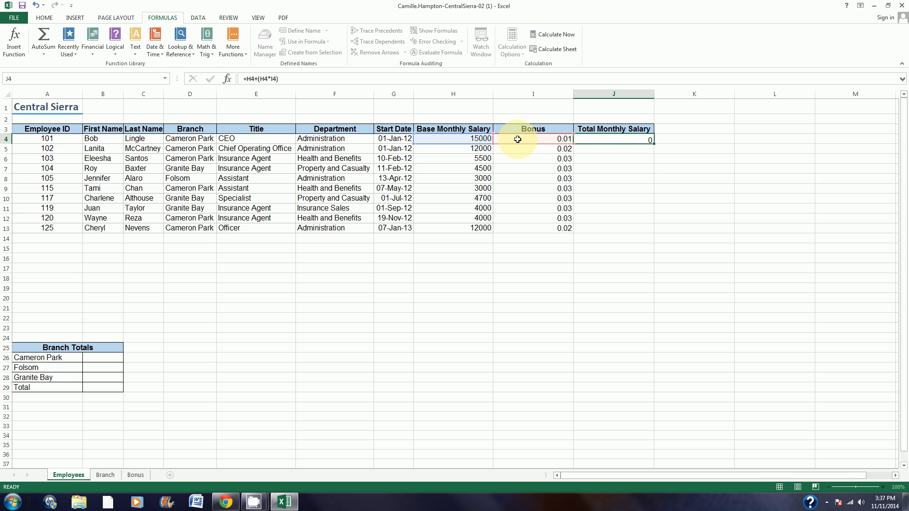
key(Return)
click(634, 138)
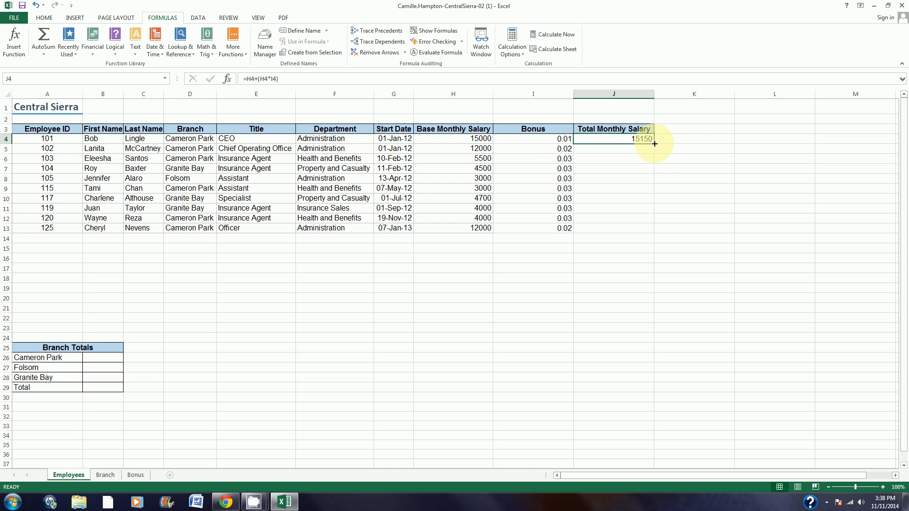
drag(654, 143, 649, 234)
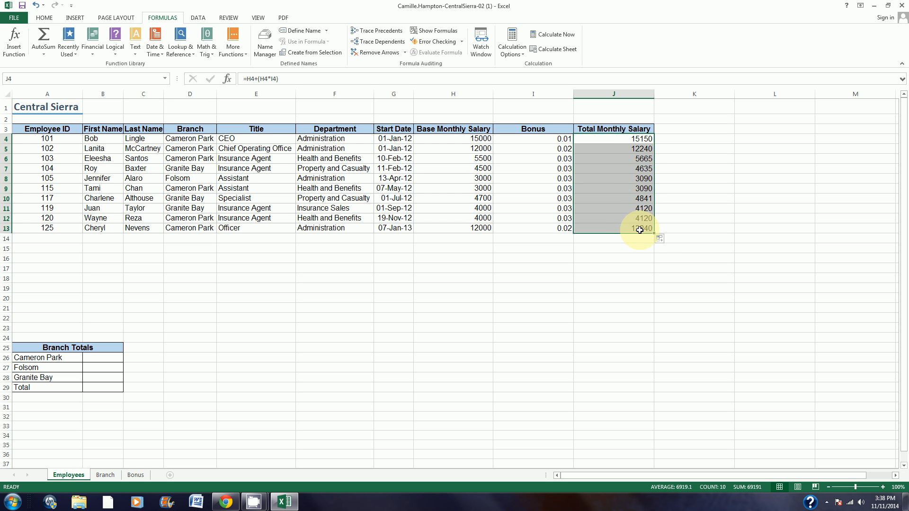
Step: Total the Total Monthly Salary column in J15 with AutoSum, correcting the range to =SUM(J4:J13)
click(630, 251)
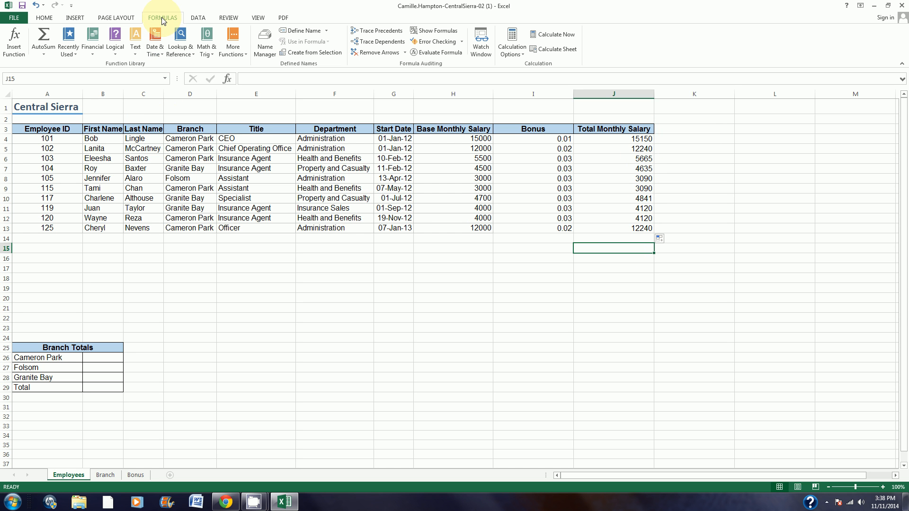
click(44, 36)
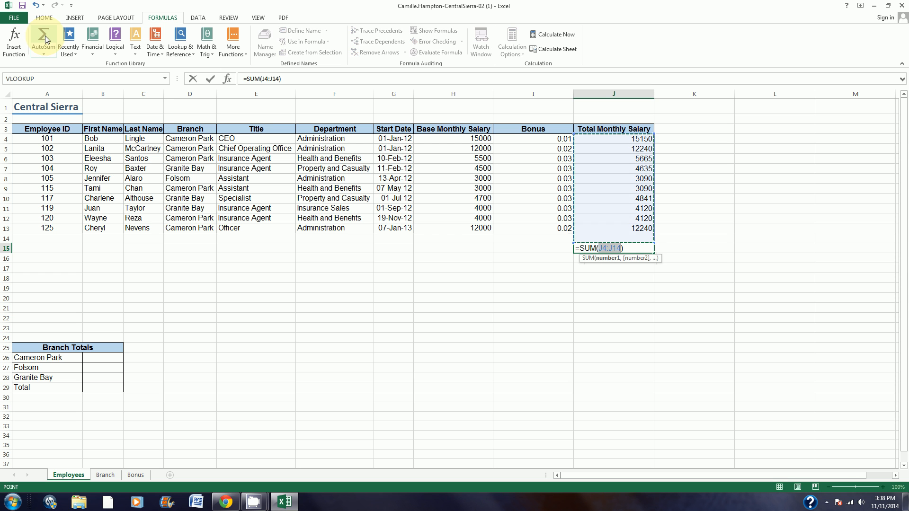
click(620, 248)
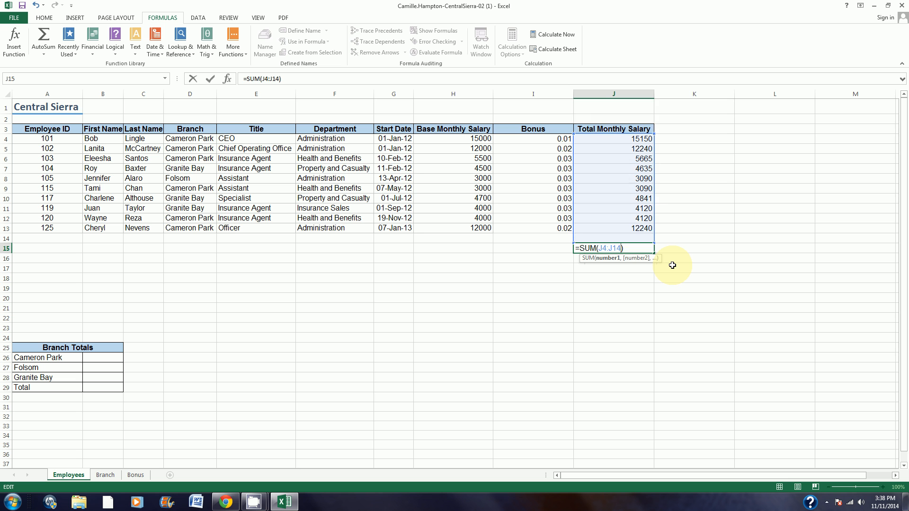
key(BackSpace)
text(3)
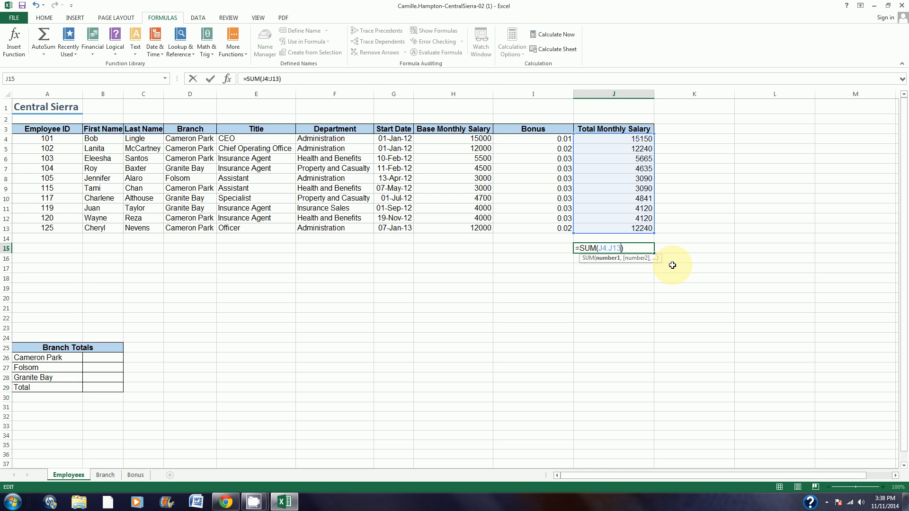
key(Return)
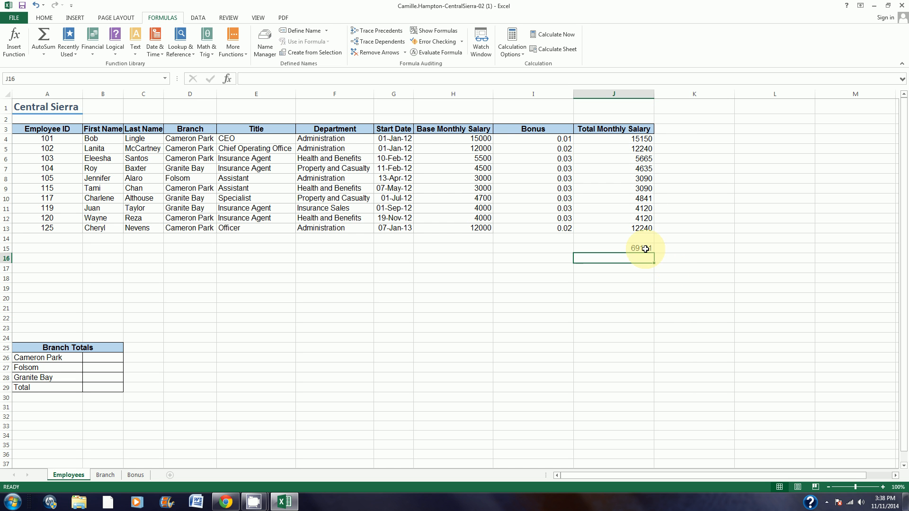
Step: Apply the Total cell style to the salary sum in J15
key(Up)
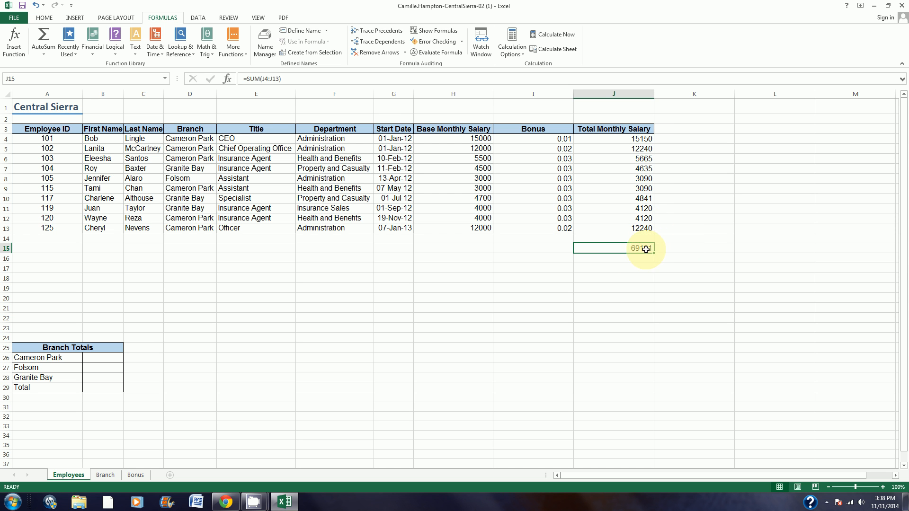
click(44, 17)
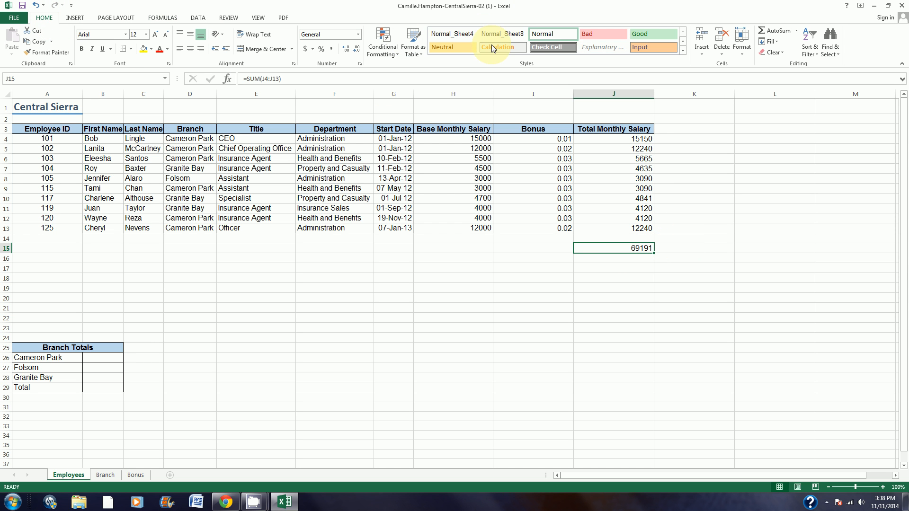
click(683, 52)
click(693, 130)
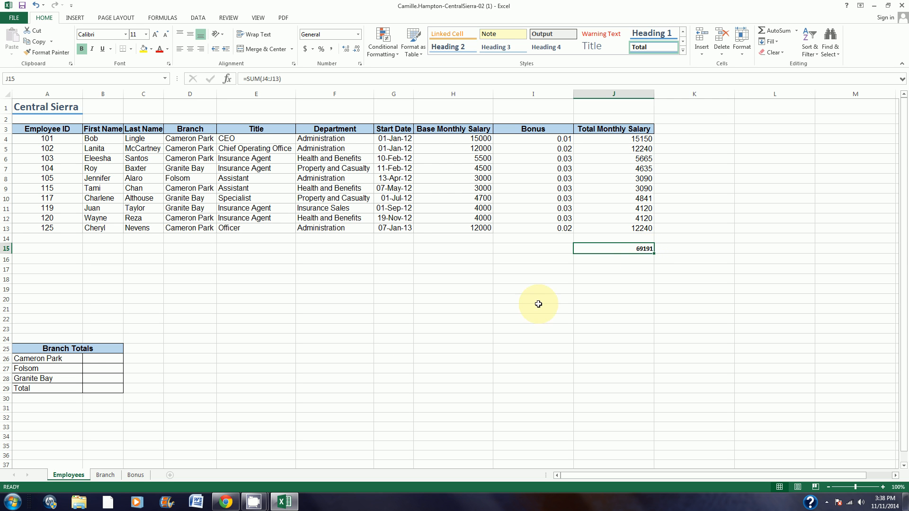
Step: Search for the SUMIF function and insert it into B26 beside Cameron Park in the Branch Totals table
click(116, 358)
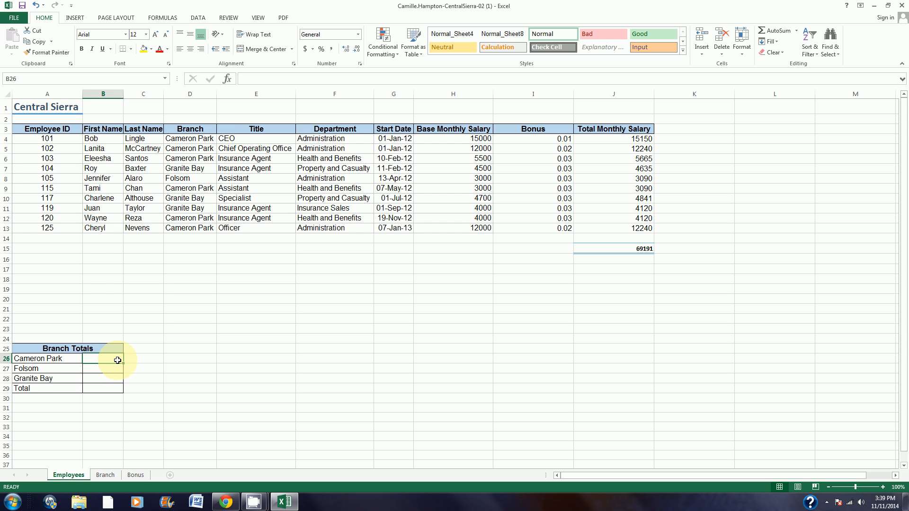
click(227, 80)
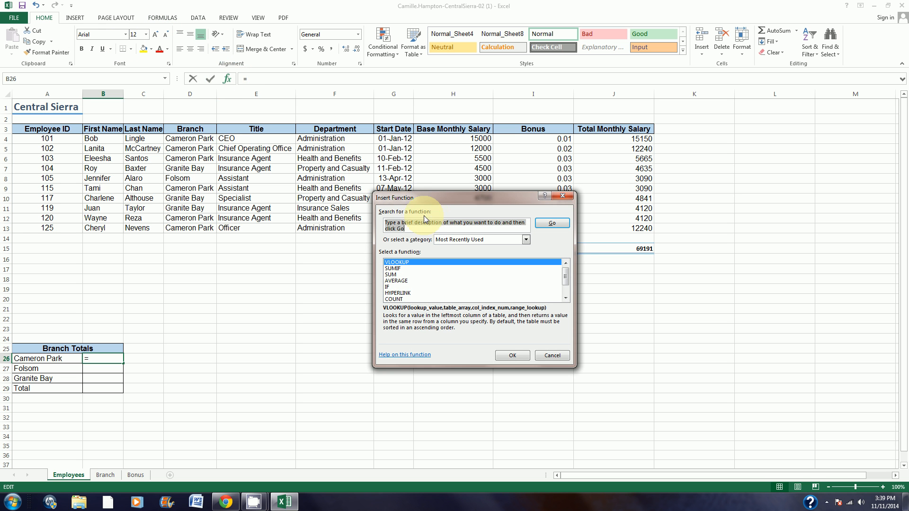
text(sumif)
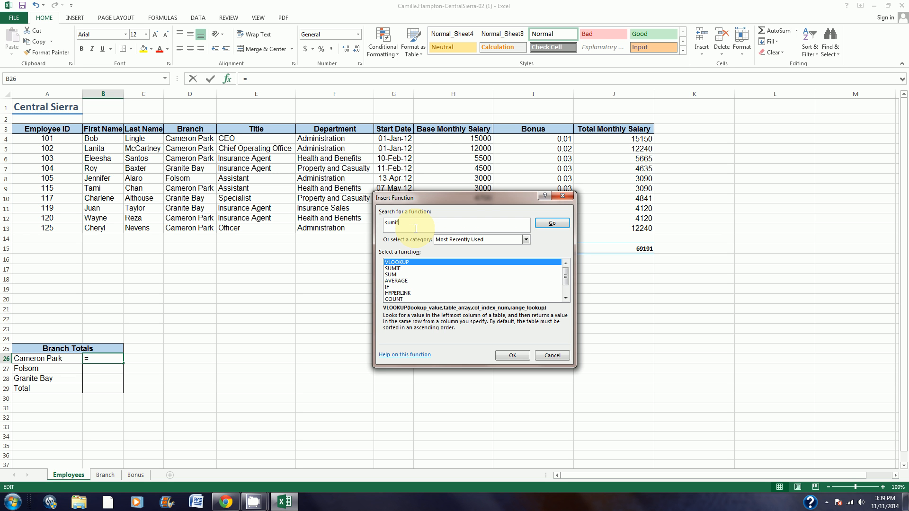
click(552, 222)
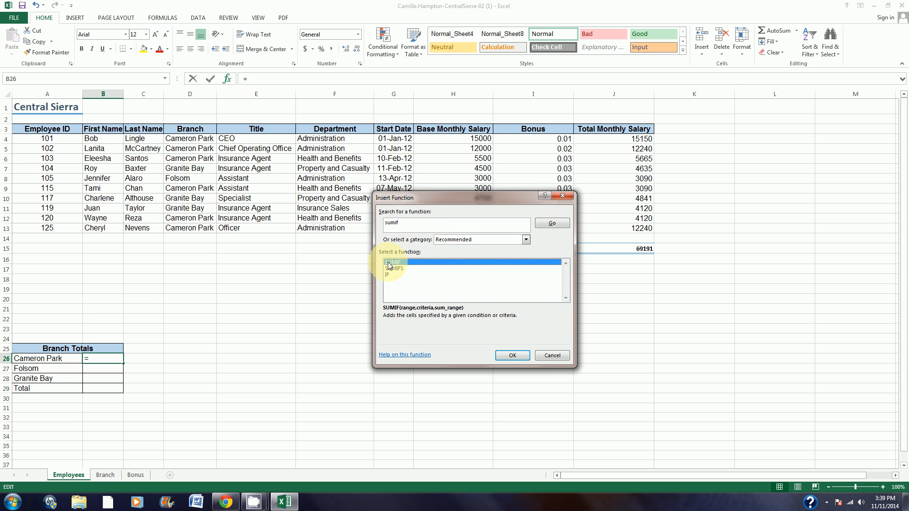
click(507, 356)
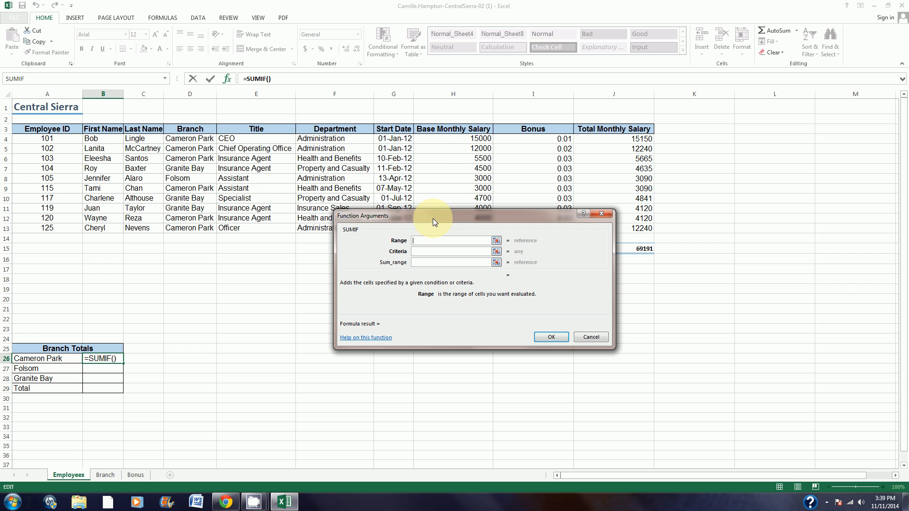
Step: Set the SUMIF arguments to range D4:D13, criteria D4 and sum range J4:J13, and confirm the formula
drag(196, 141, 198, 228)
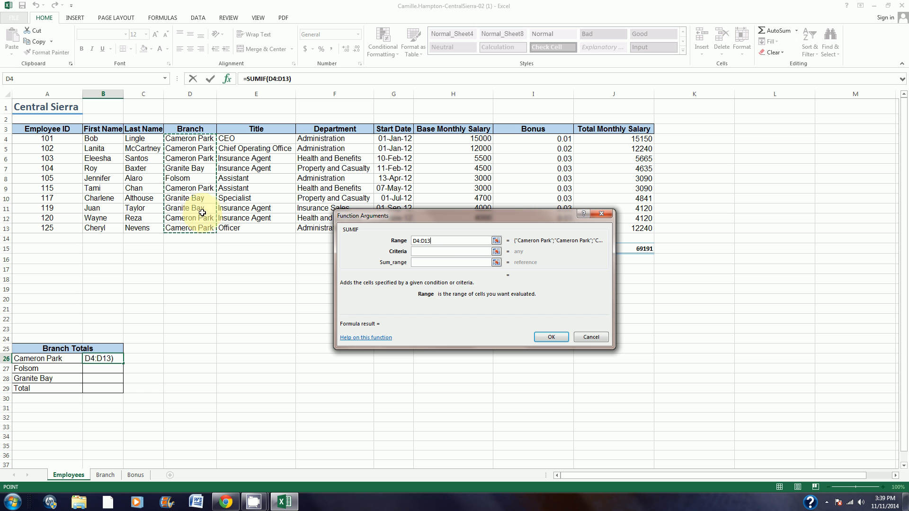
click(438, 252)
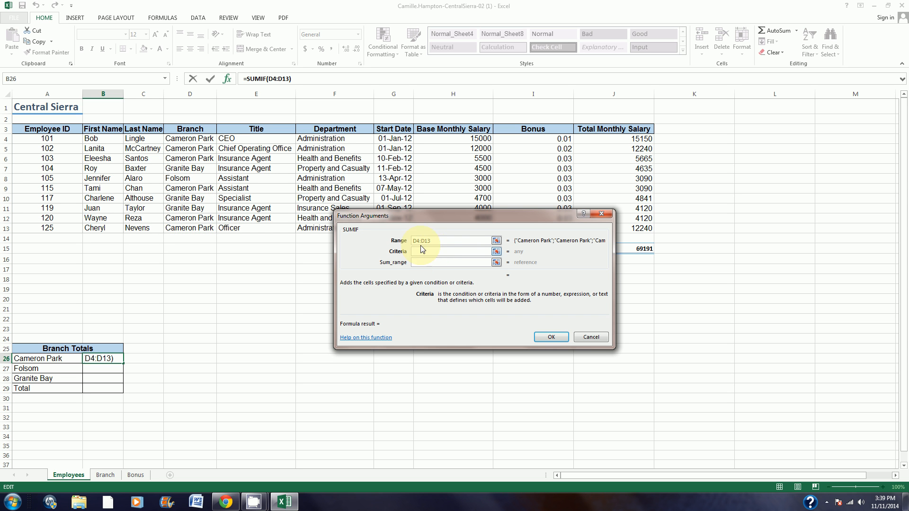
click(199, 138)
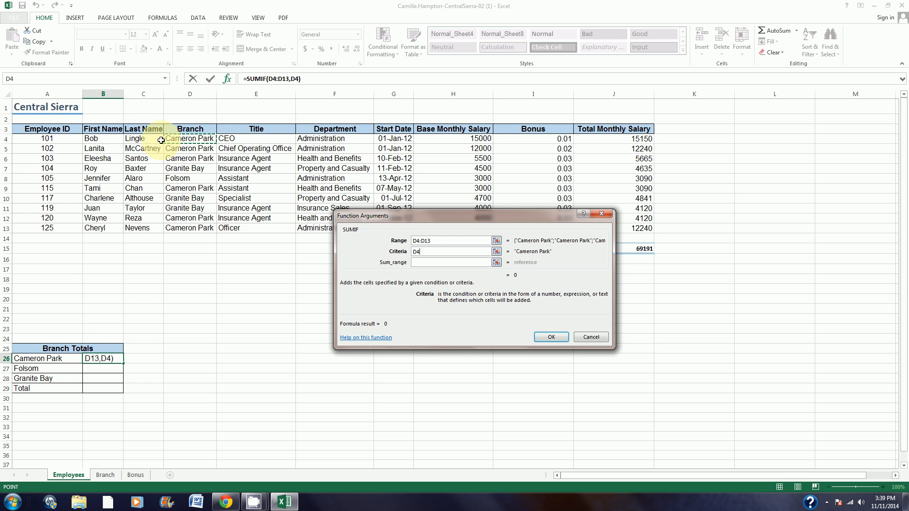
click(433, 263)
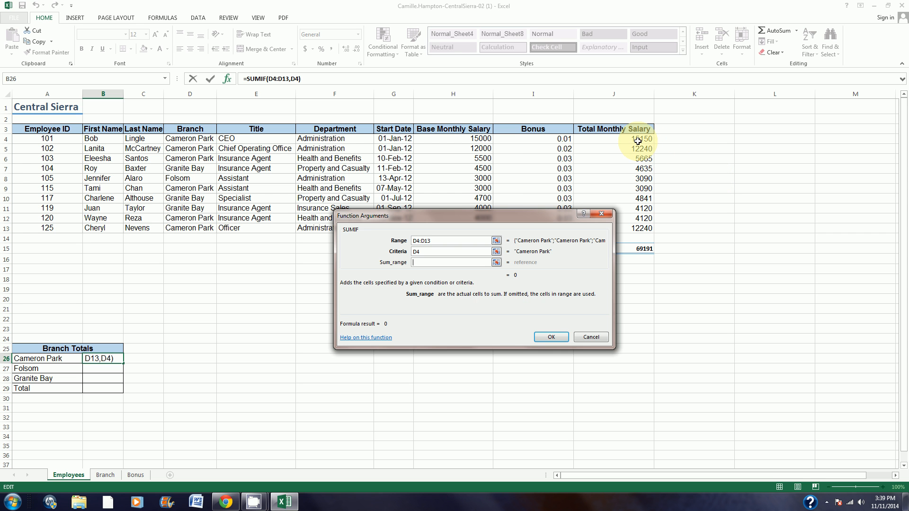
drag(638, 141, 639, 229)
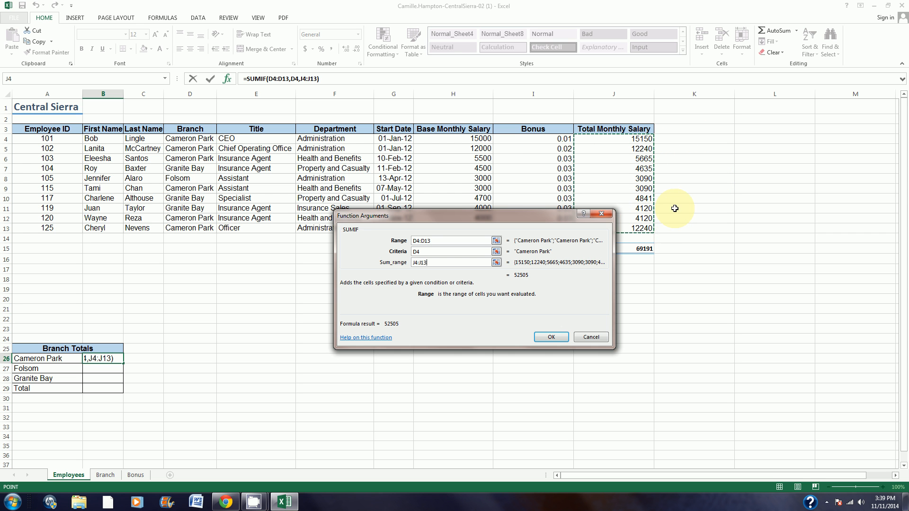
click(552, 337)
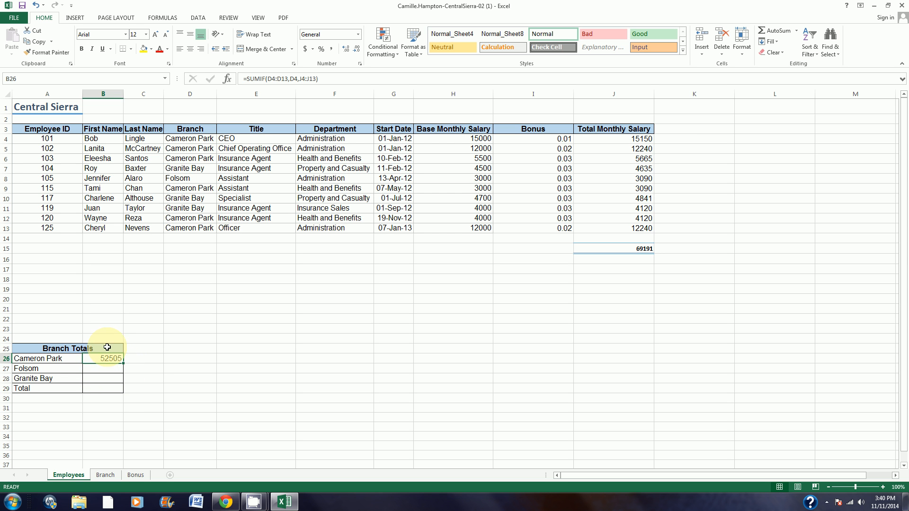
Step: Make all references in B26 absolute as =SUMIF($D$4:$D$13,$D$4,$J$4:$J$13) and fill the formula down to B28
click(272, 79)
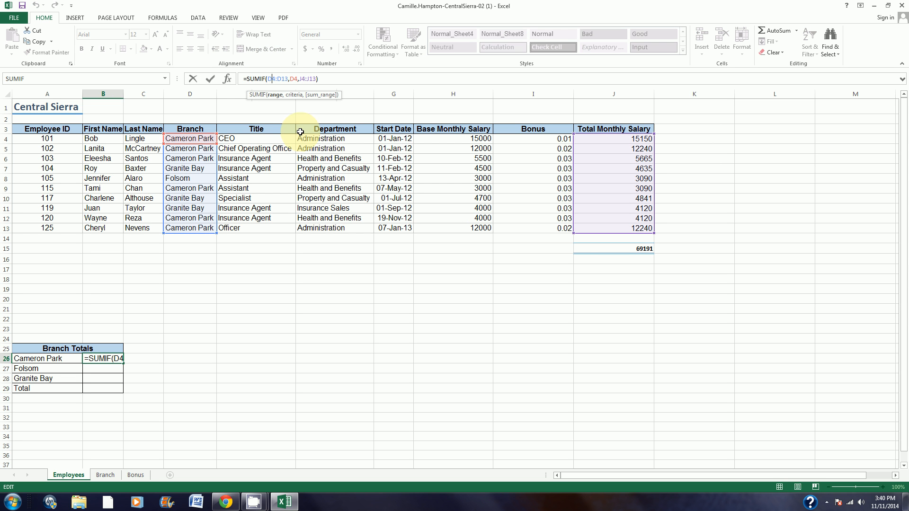
key(F4)
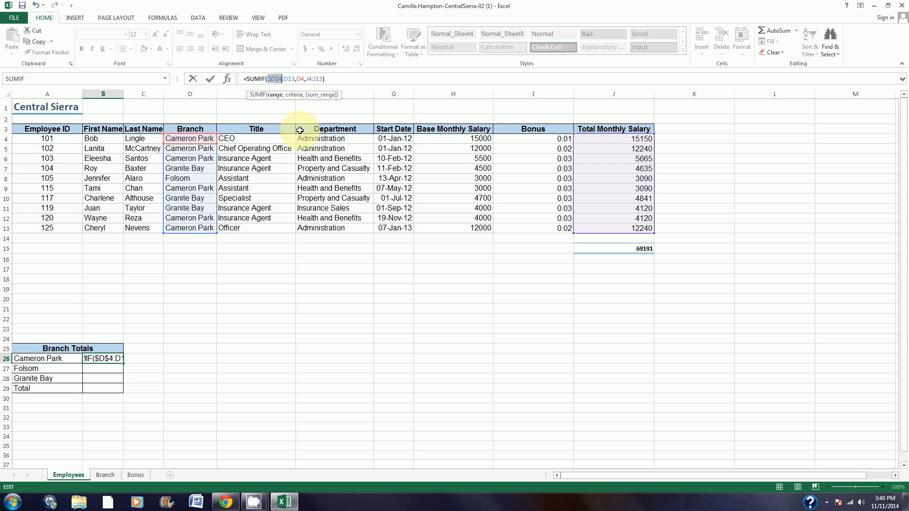
click(290, 79)
key(F4)
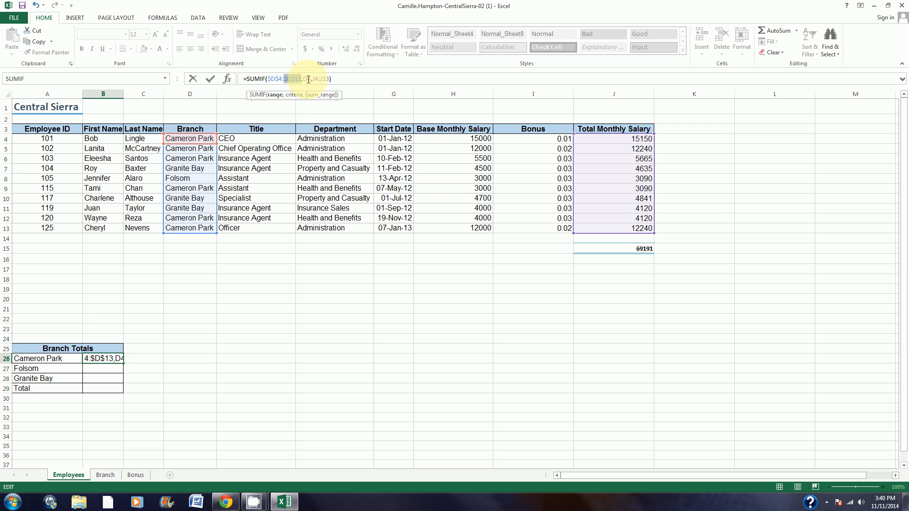
click(308, 79)
key(F4)
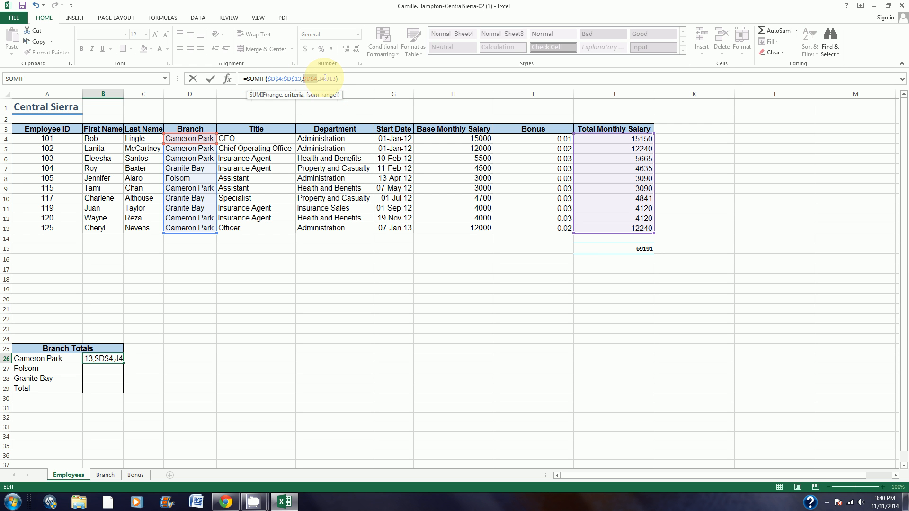
click(325, 79)
key(F4)
click(341, 78)
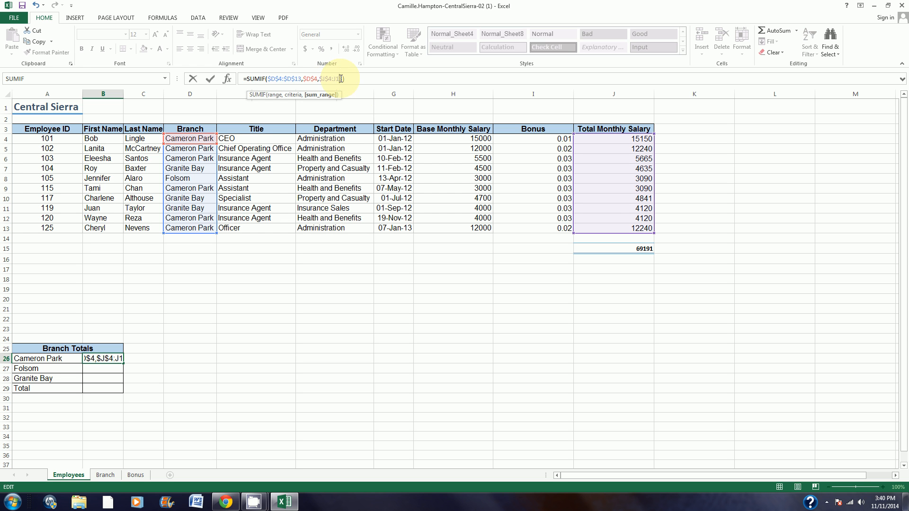
key(F4)
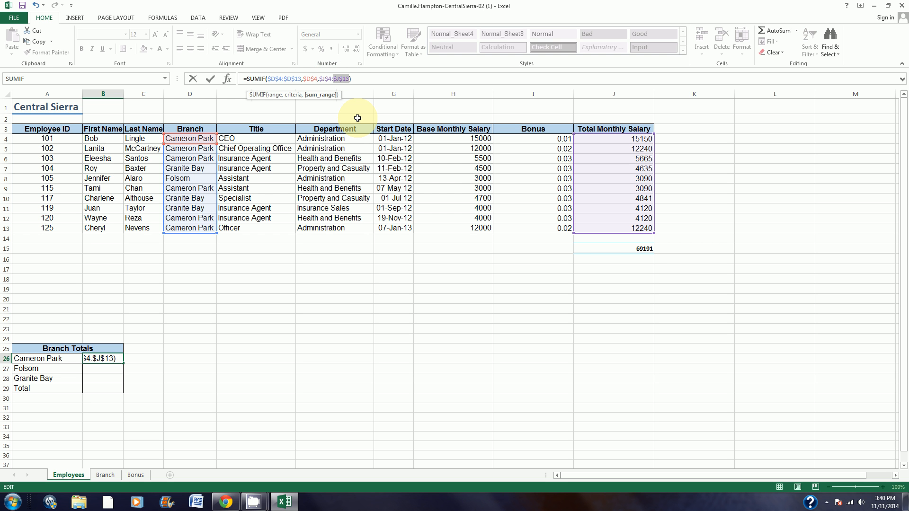
key(Return)
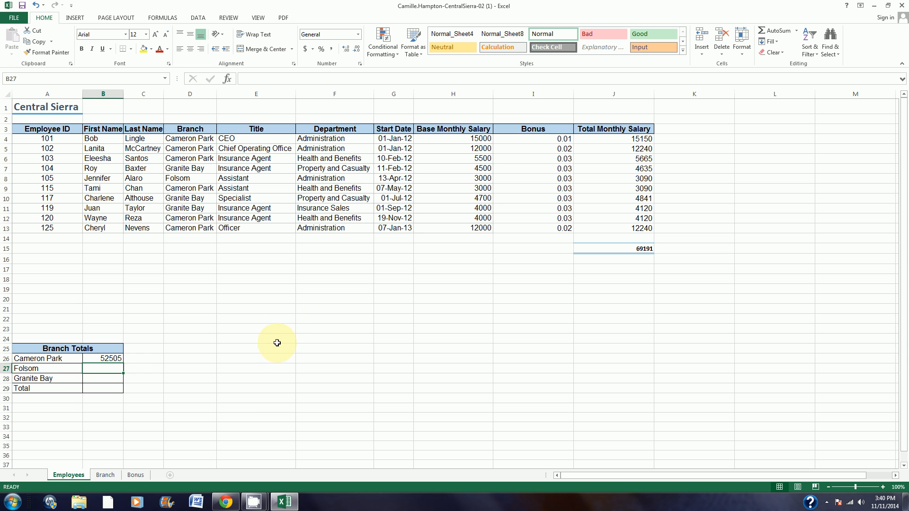
click(116, 358)
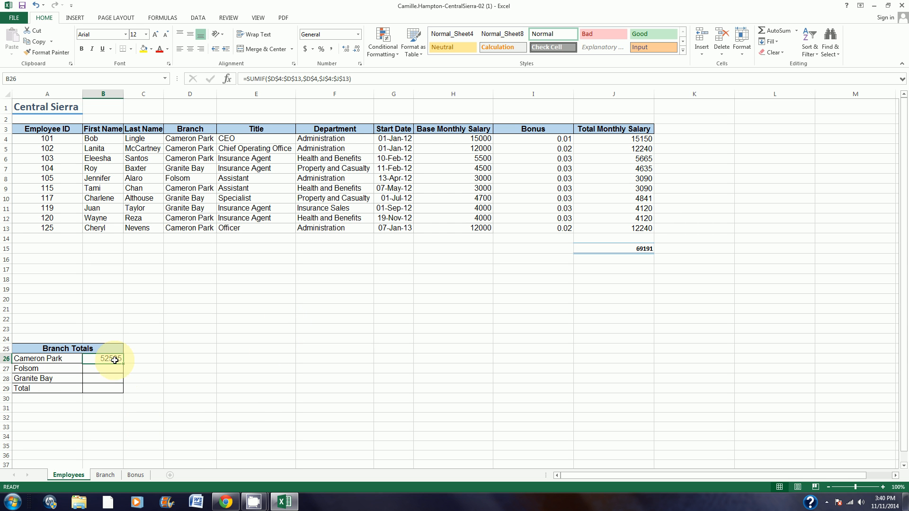
drag(123, 365, 123, 379)
Step: Change the SUMIF criteria in the Folsom total, B27, to $D$8
click(119, 369)
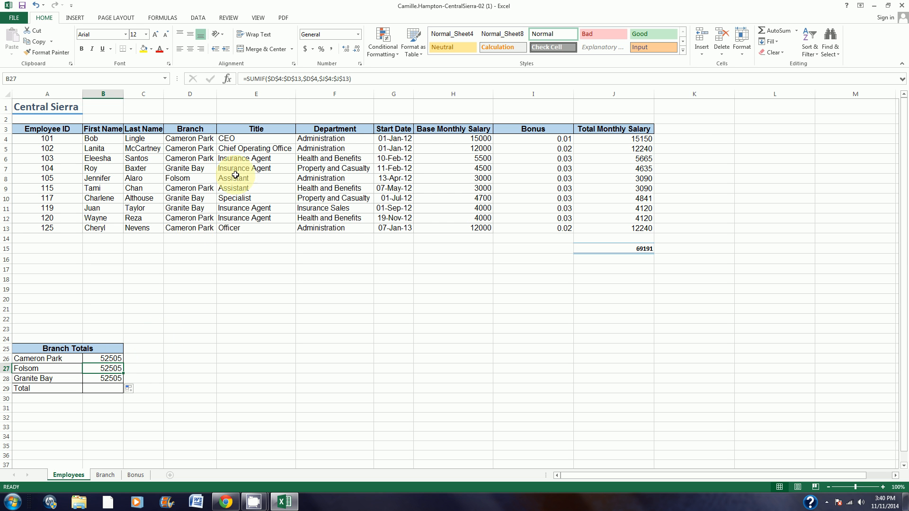
click(308, 79)
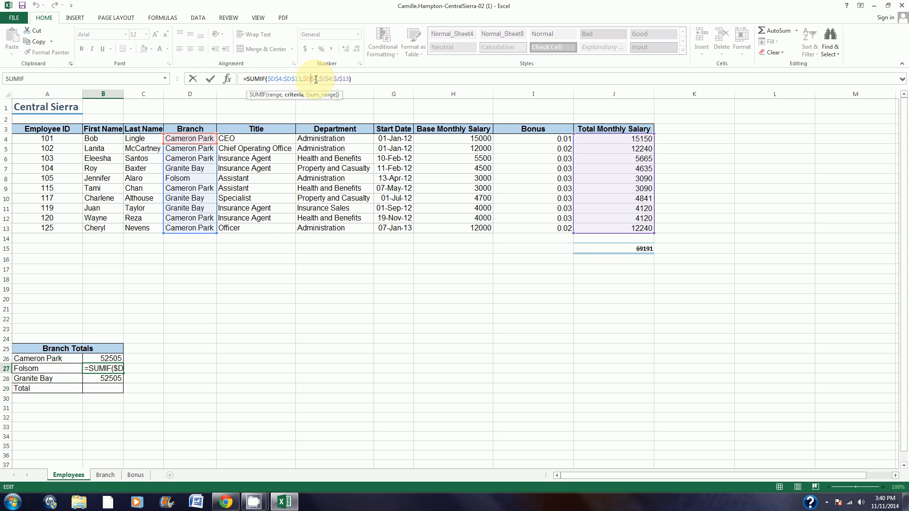
click(317, 79)
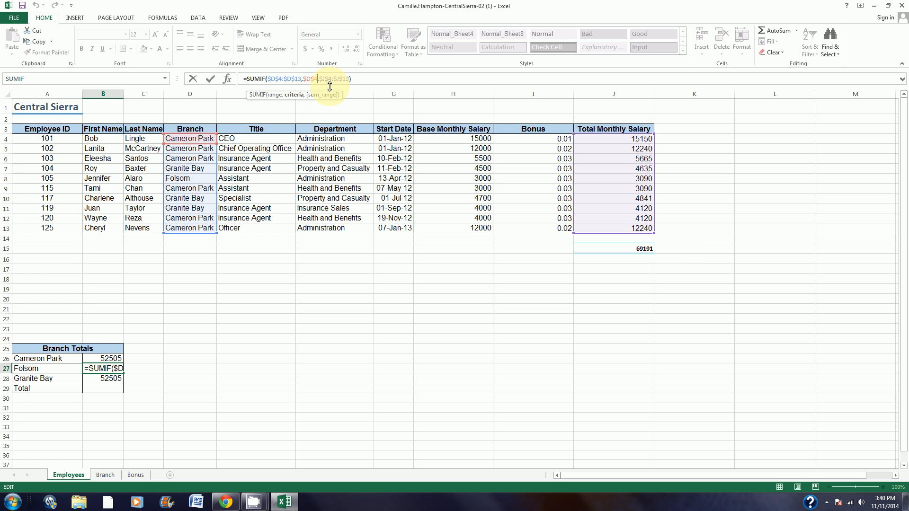
key(BackSpace)
text(8)
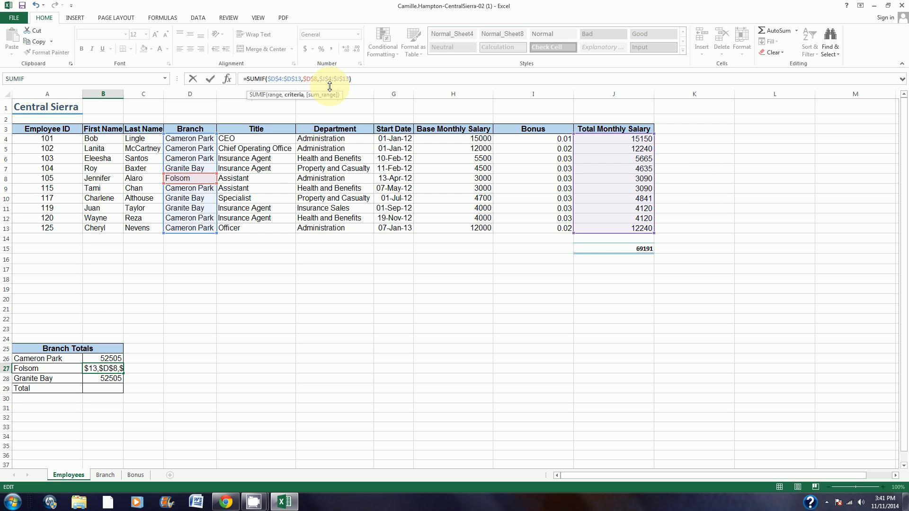
key(Return)
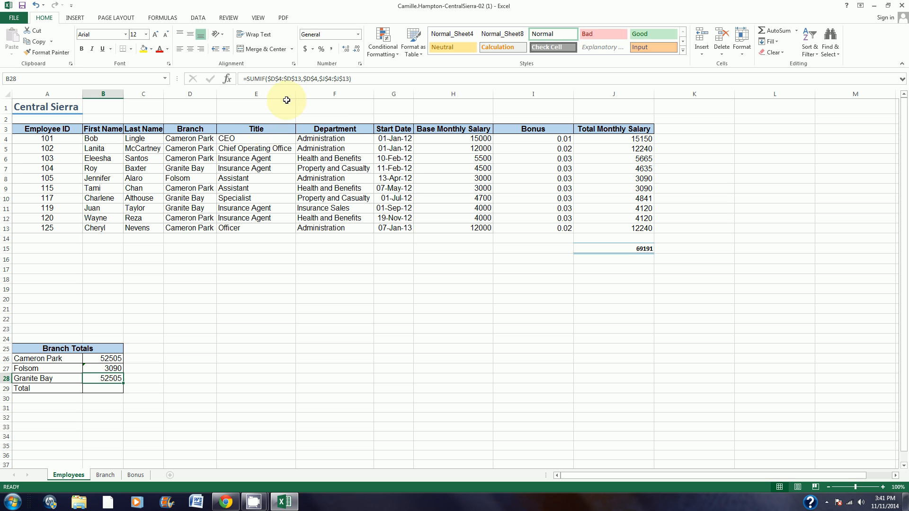
Step: Change the SUMIF criteria in the Granite Bay total, B28, to $D$7
click(315, 79)
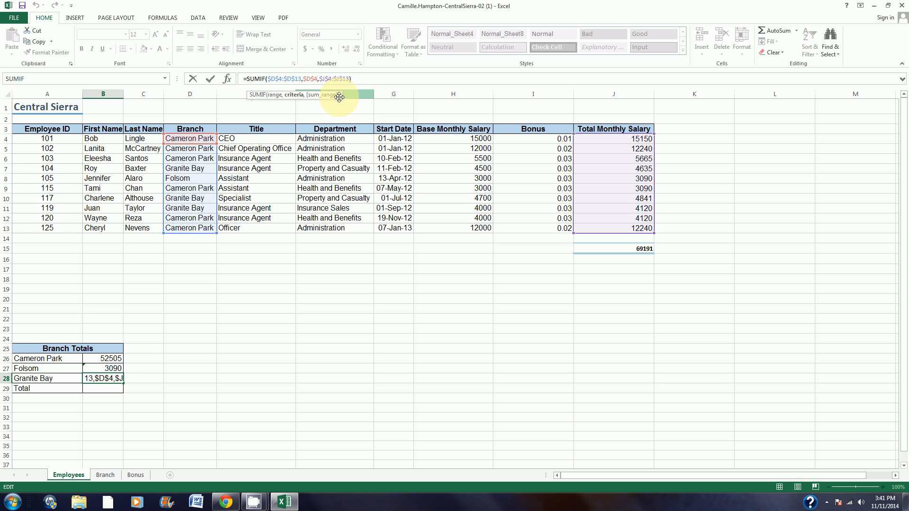
key(BackSpace)
text(7)
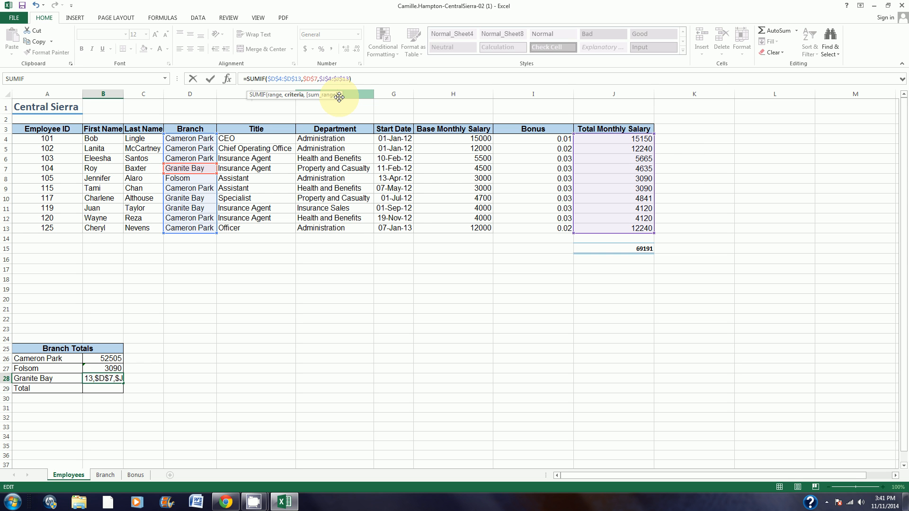
key(Return)
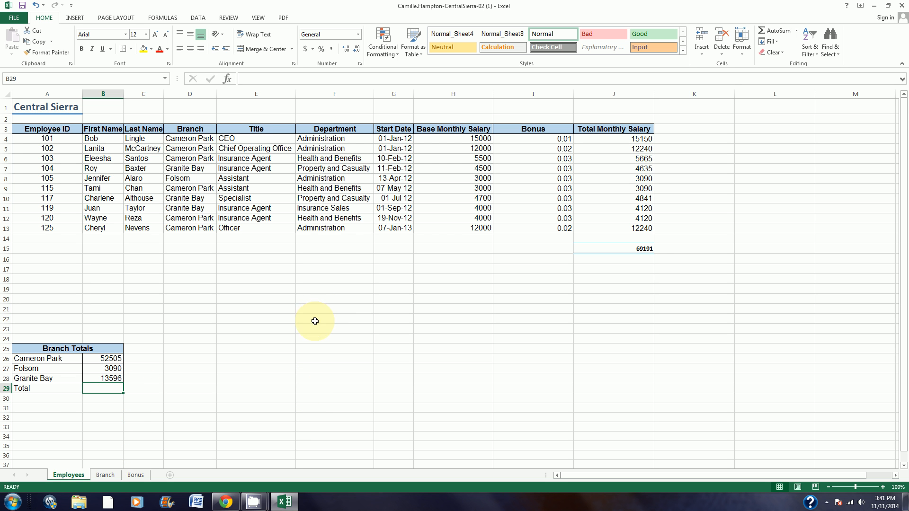
Step: Total the branch amounts in B29 with =SUM(B26:B28) and check it against the salary sum in J15
click(774, 29)
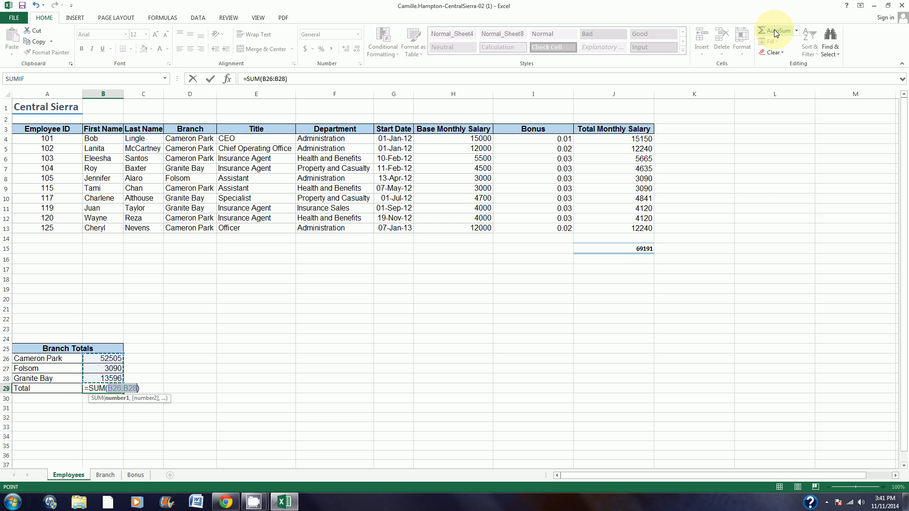
key(Return)
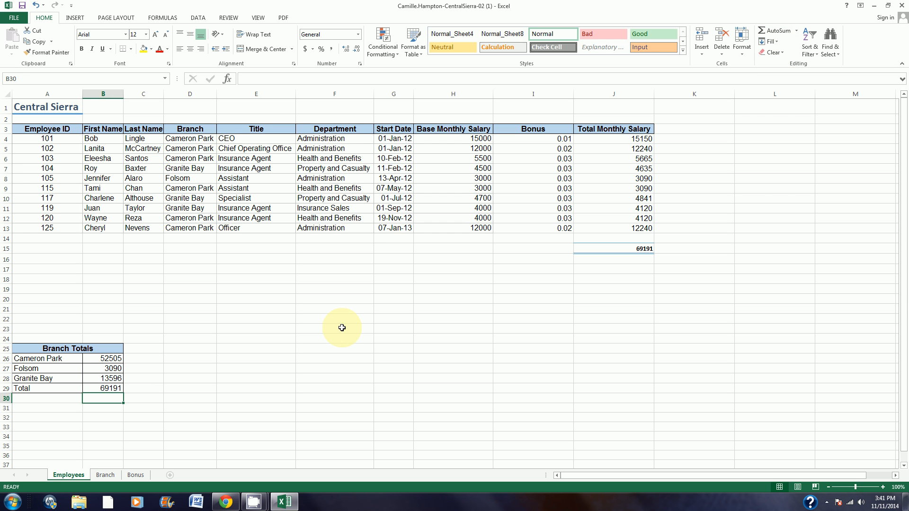
click(640, 248)
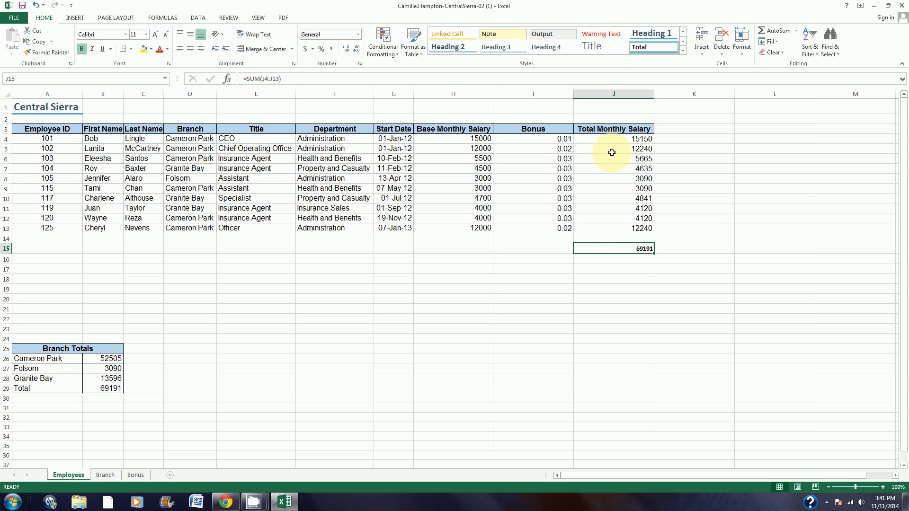
Step: Format the bonus values in I4:I13 as percentages
drag(549, 140, 543, 227)
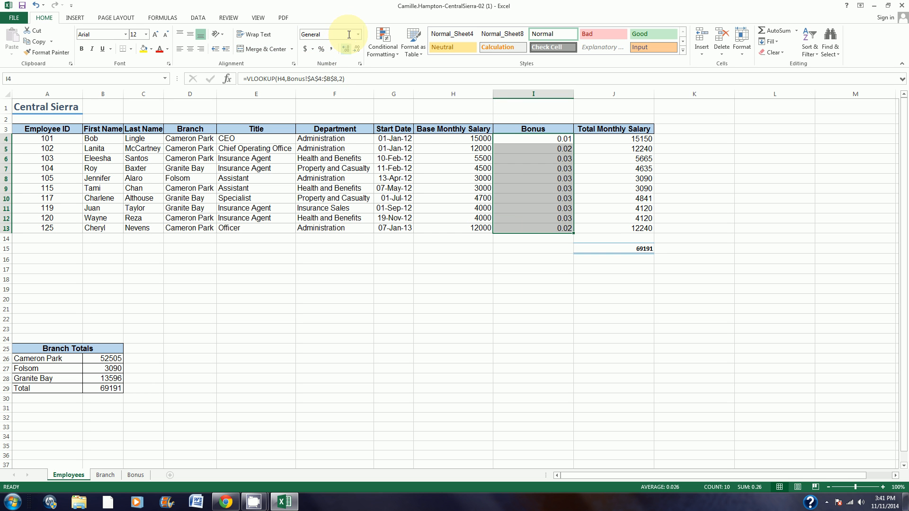
click(322, 49)
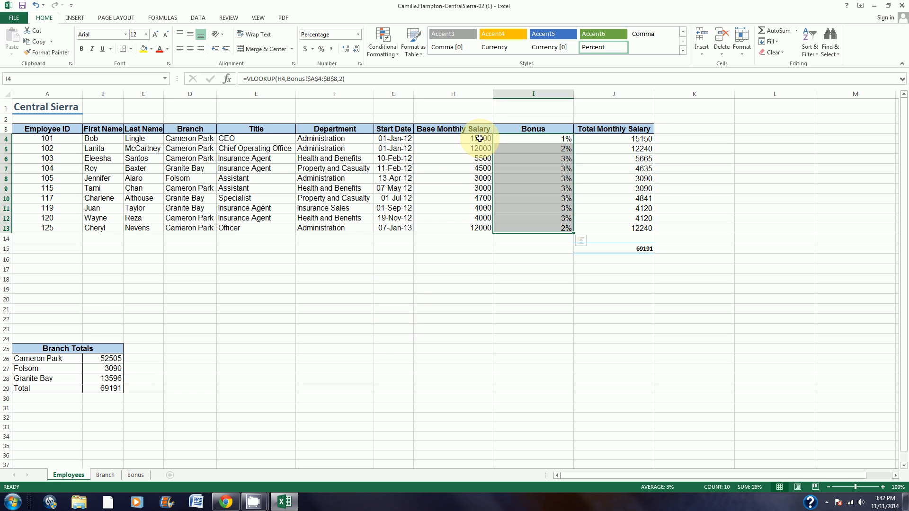
Step: Format the base and total monthly salaries, H4:H13 and J4:J13, as Accounting with 2 decimal places and no symbol
drag(476, 138, 475, 221)
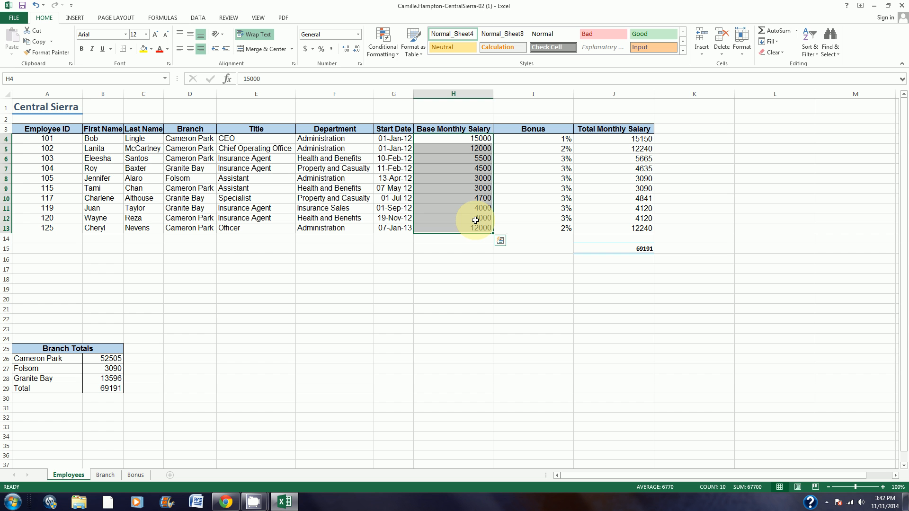
ctrl+drag(629, 139, 630, 226)
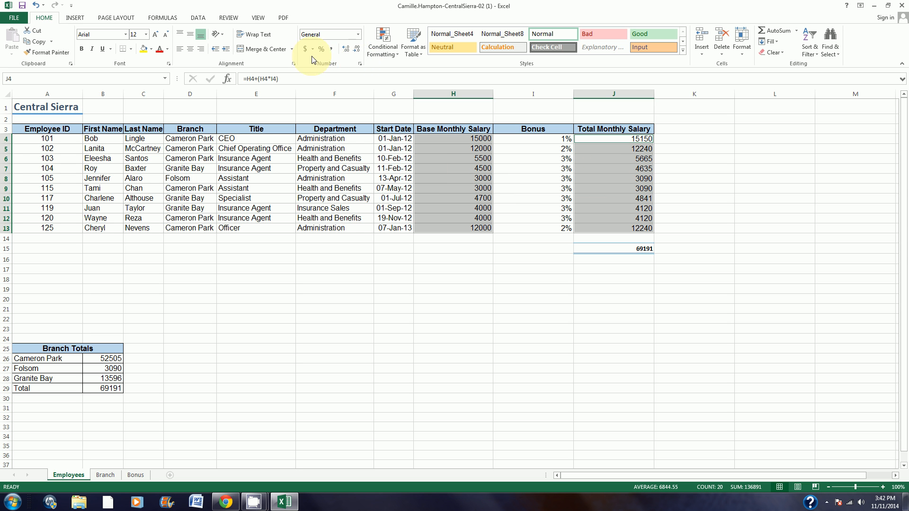
click(360, 63)
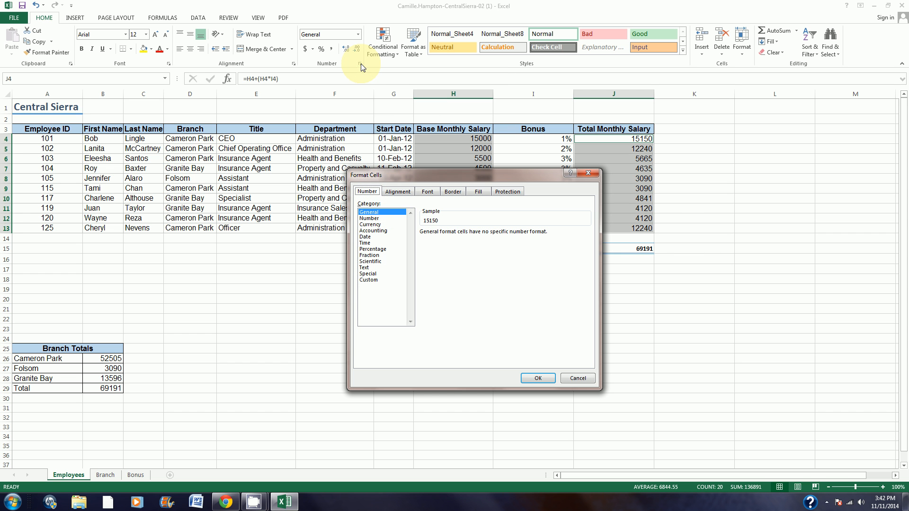
click(374, 230)
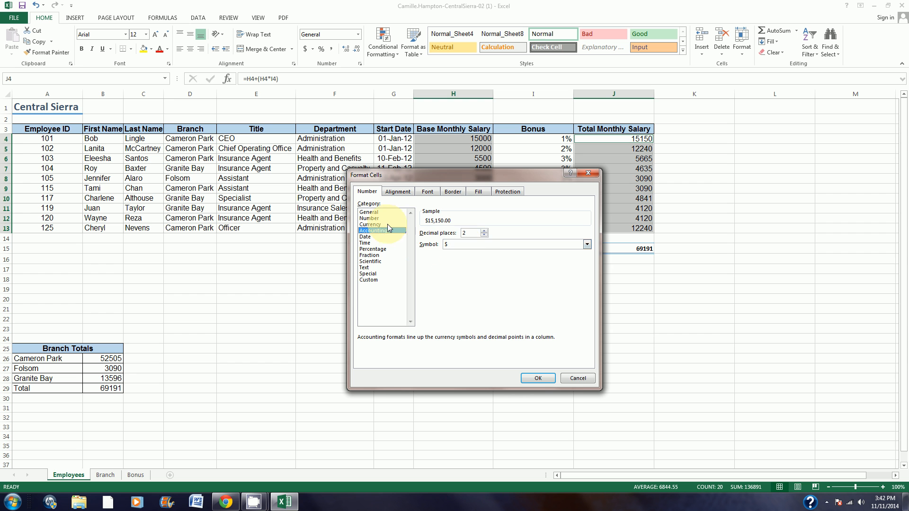
click(483, 245)
click(476, 254)
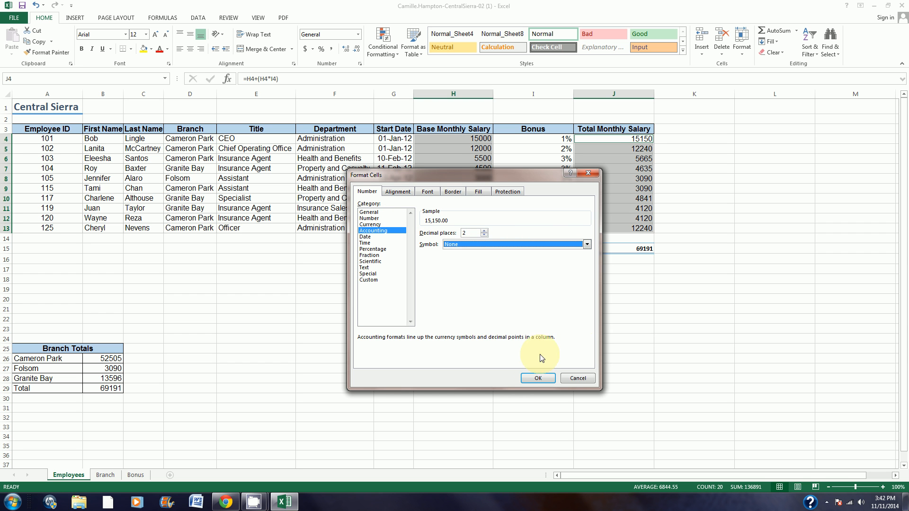
click(534, 378)
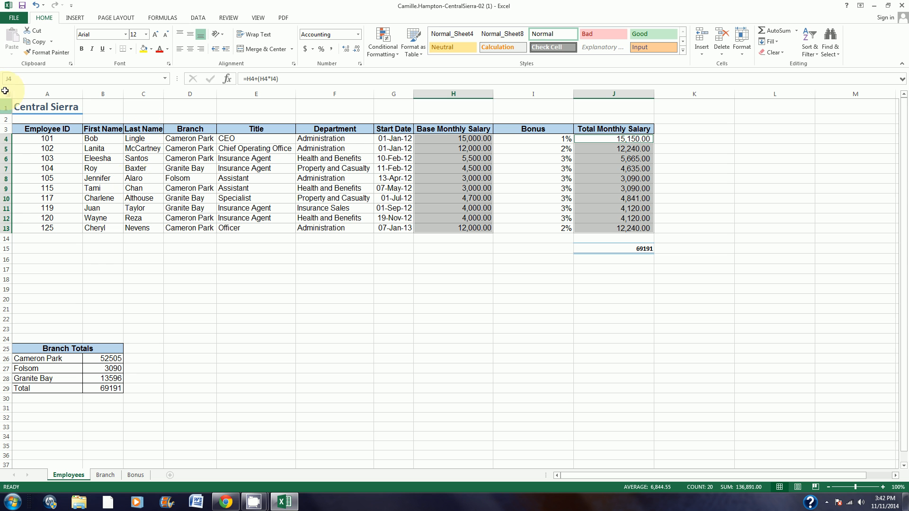
Step: Set the font of range A3:J30 to Calibri, size 11
click(18, 80)
text(a3:j30)
key(Return)
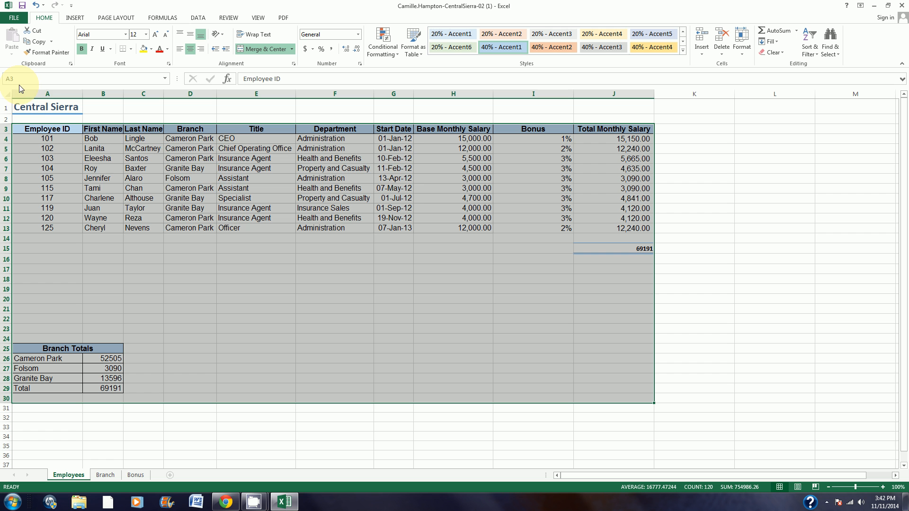
click(126, 34)
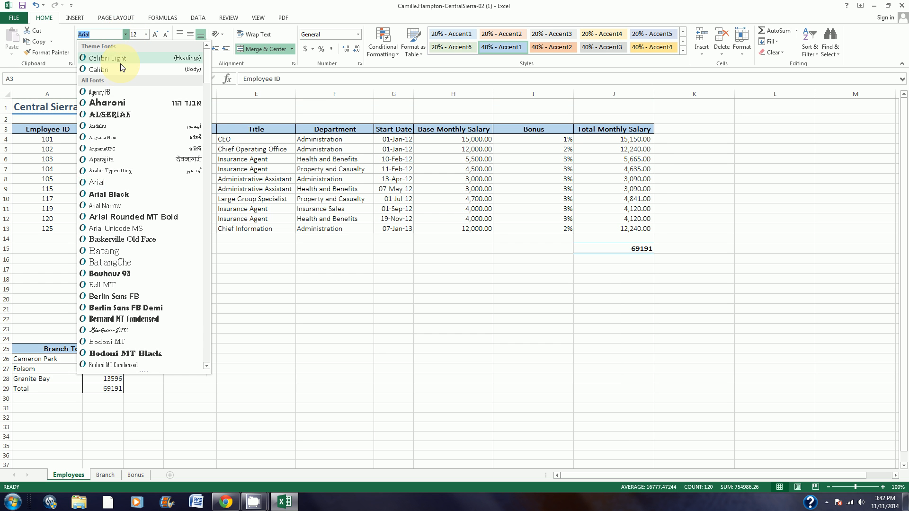
click(121, 59)
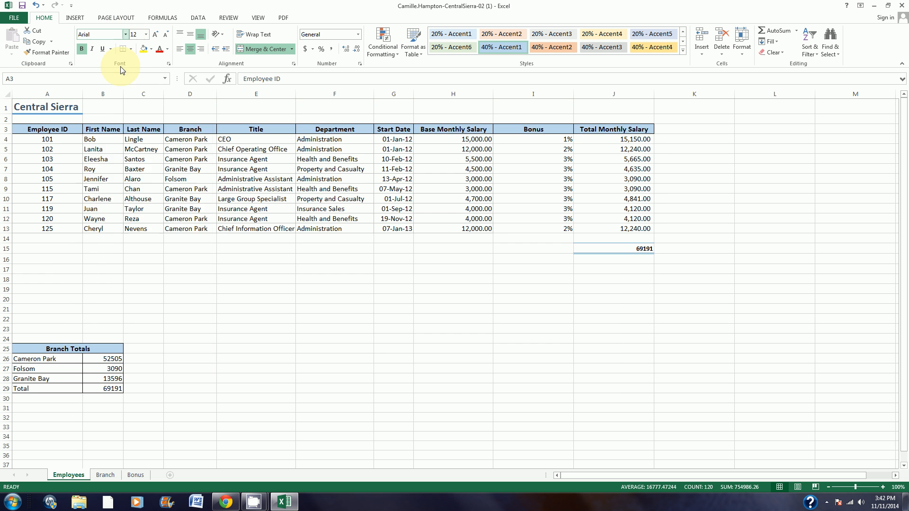
click(141, 34)
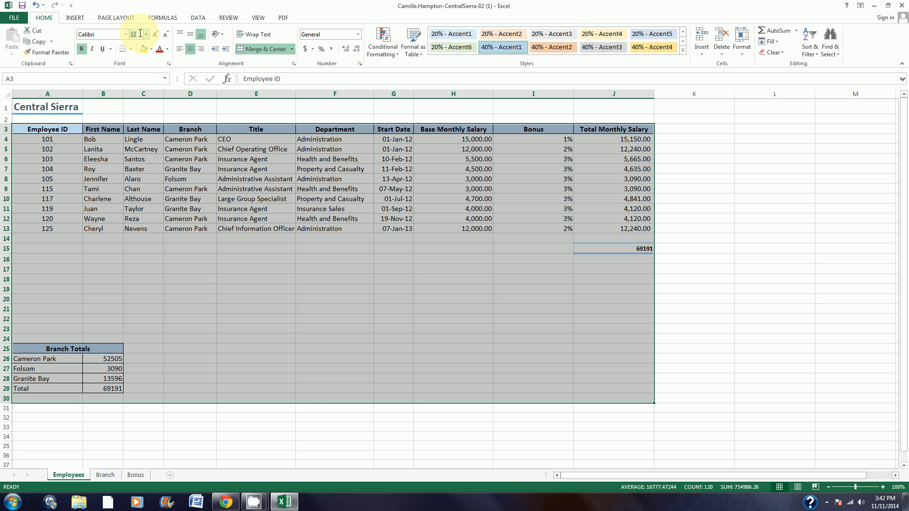
text(1)
key(Return)
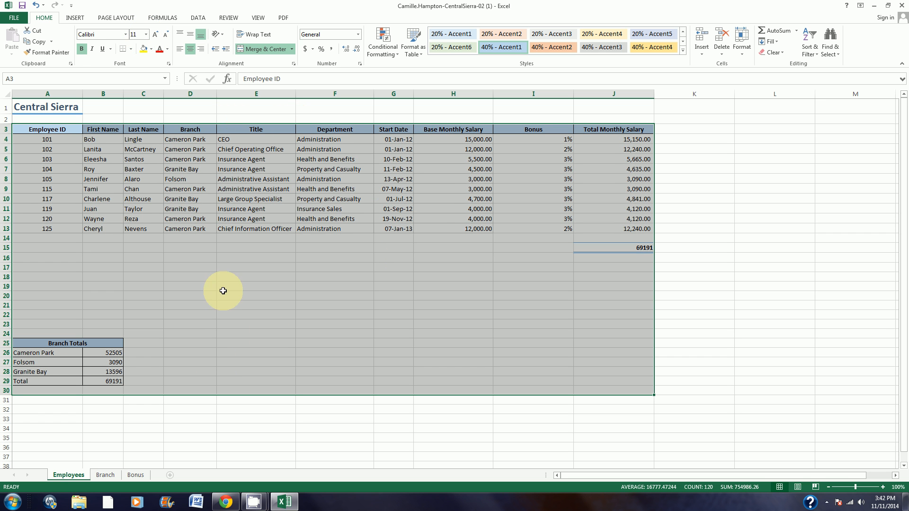
Step: Enter the labels "Highest Salary", "Lowest Salary" and "Averagy Salary" in cells E26 to E28
click(277, 351)
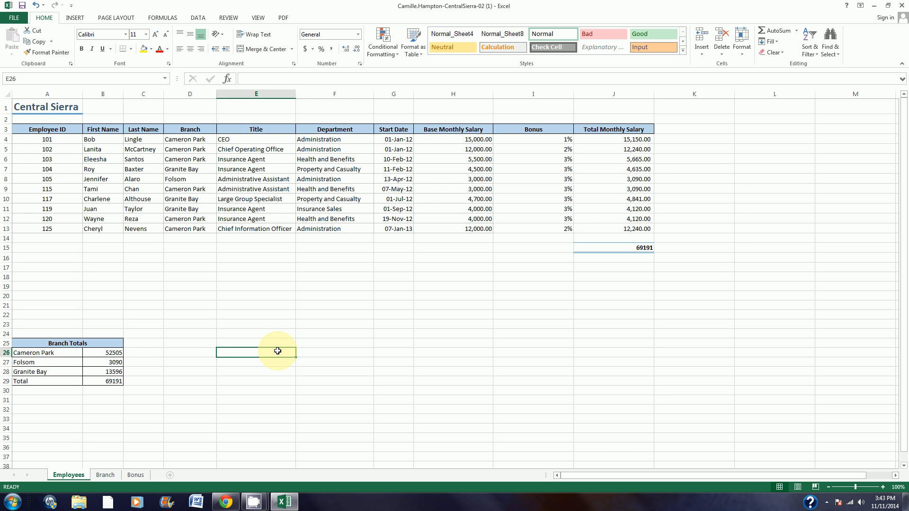
text(Highest Salary)
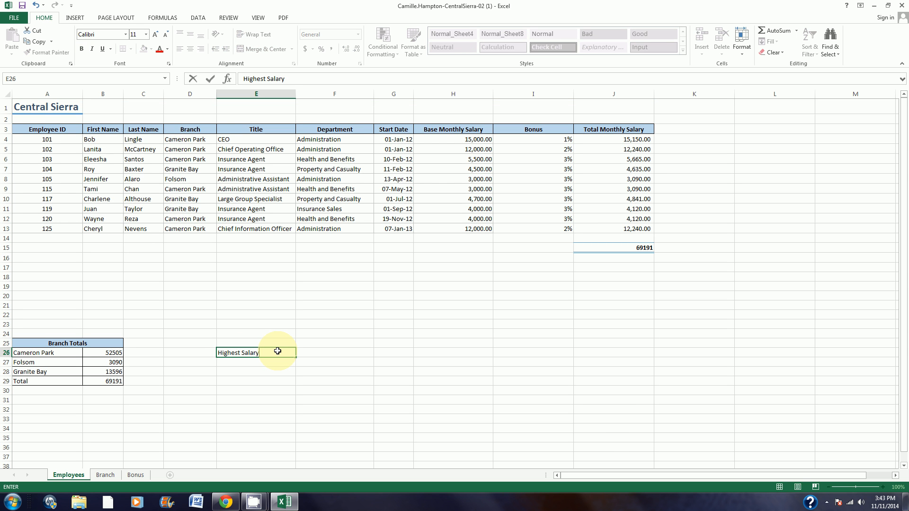
key(Return)
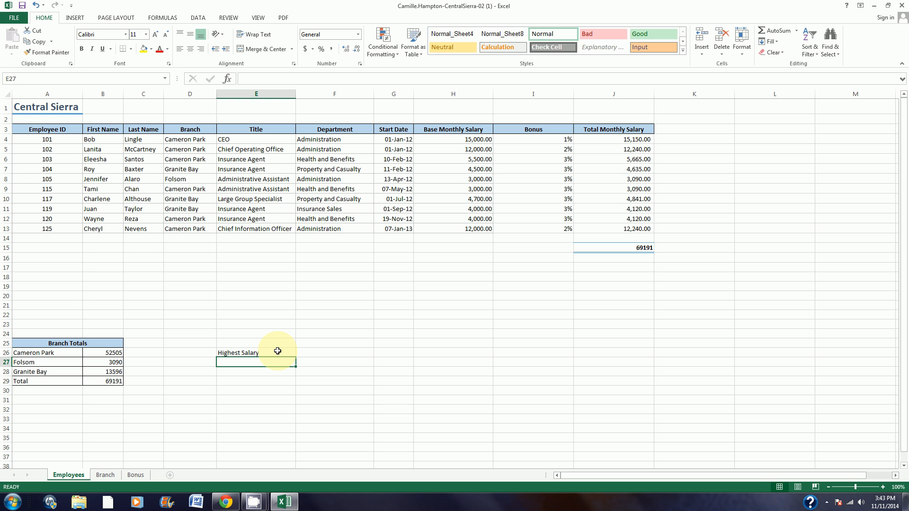
text(Lowes)
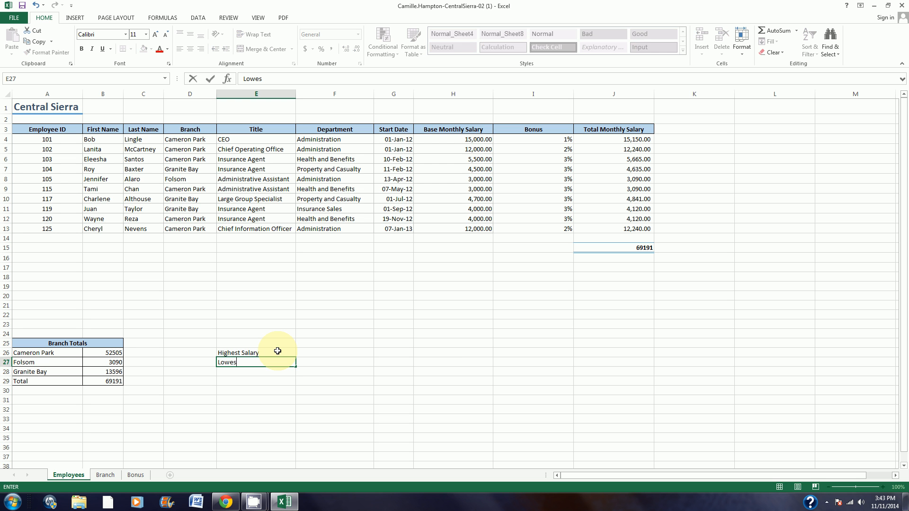
text(t Salary)
key(Return)
text(Averagy L)
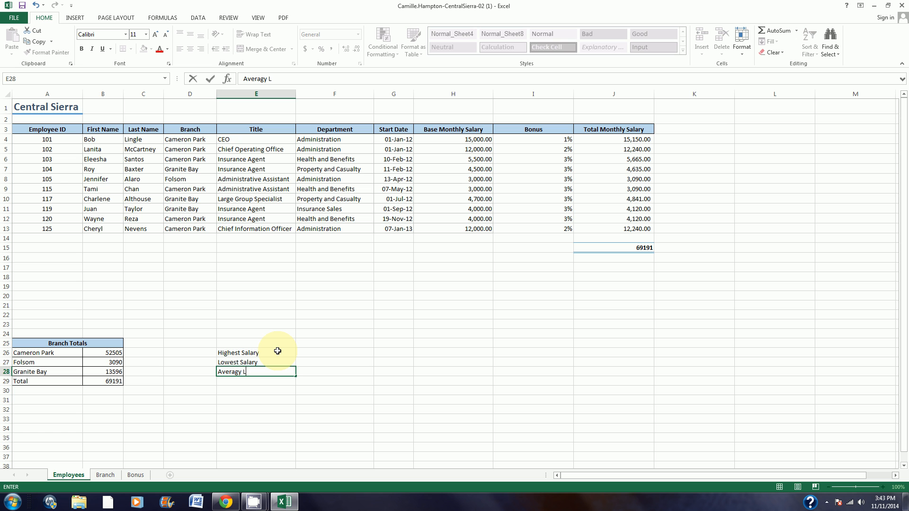
key(BackSpace)
text(Salary)
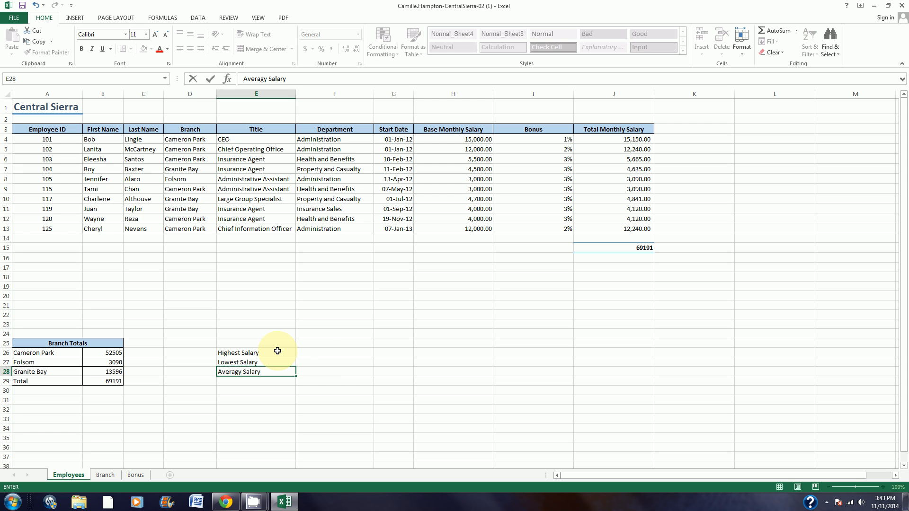
Step: Calculate the highest salary in F26 with the MAX function over J4:J13
click(322, 350)
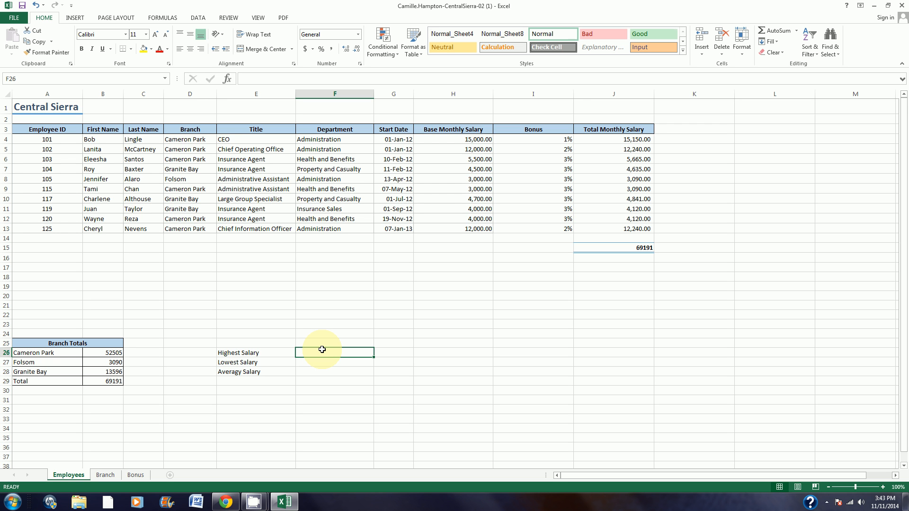
text(=ma)
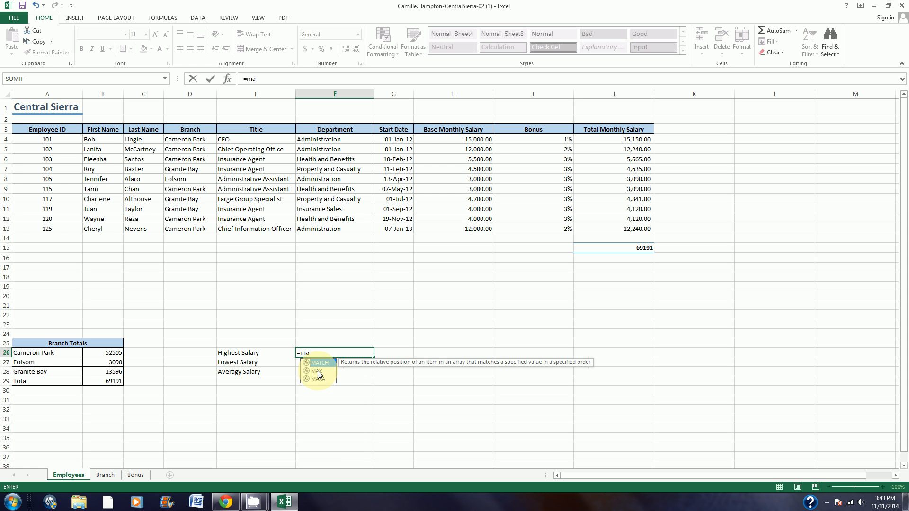
double_click(317, 371)
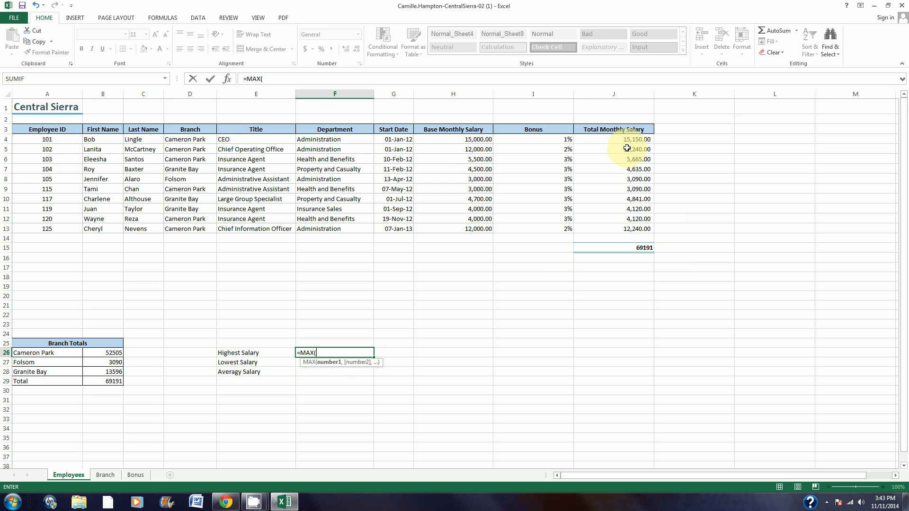
drag(627, 139, 631, 231)
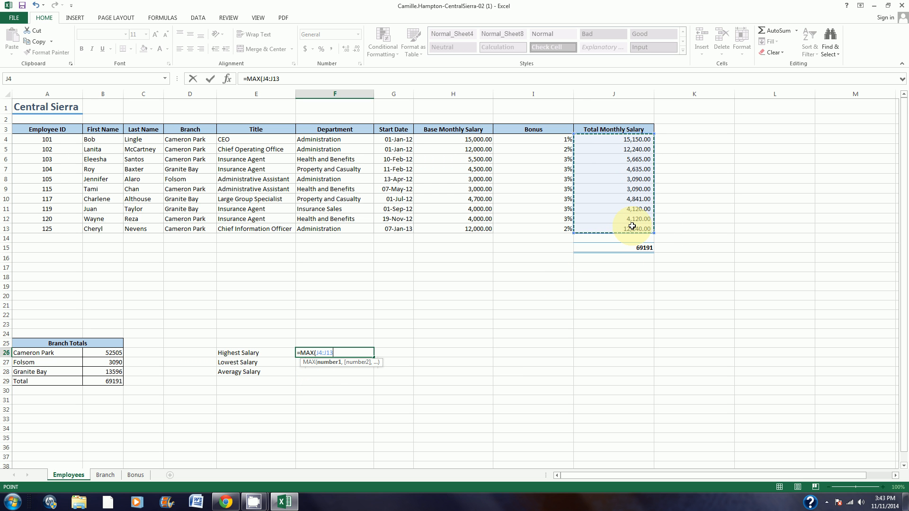
key(Return)
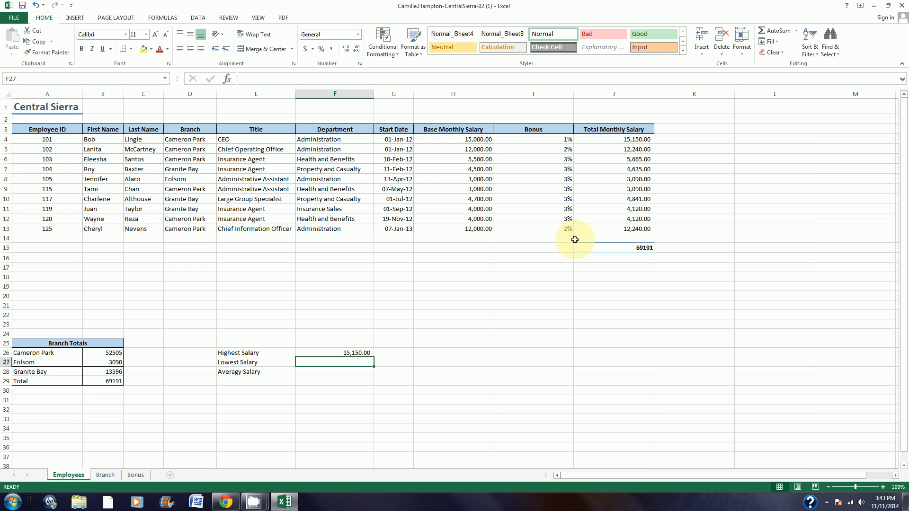
Step: Calculate the lowest salary in F27 with the MIN function over J4:J13
text(=mi)
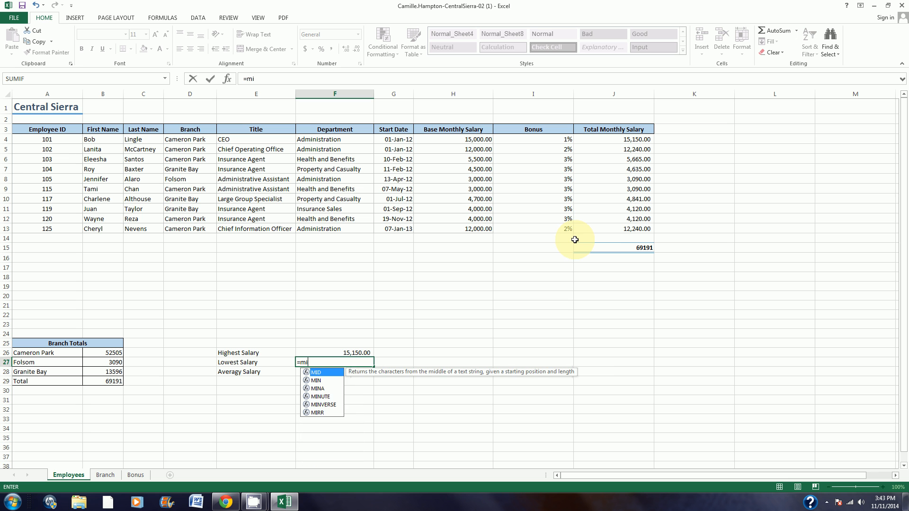
double_click(317, 380)
drag(640, 139, 640, 226)
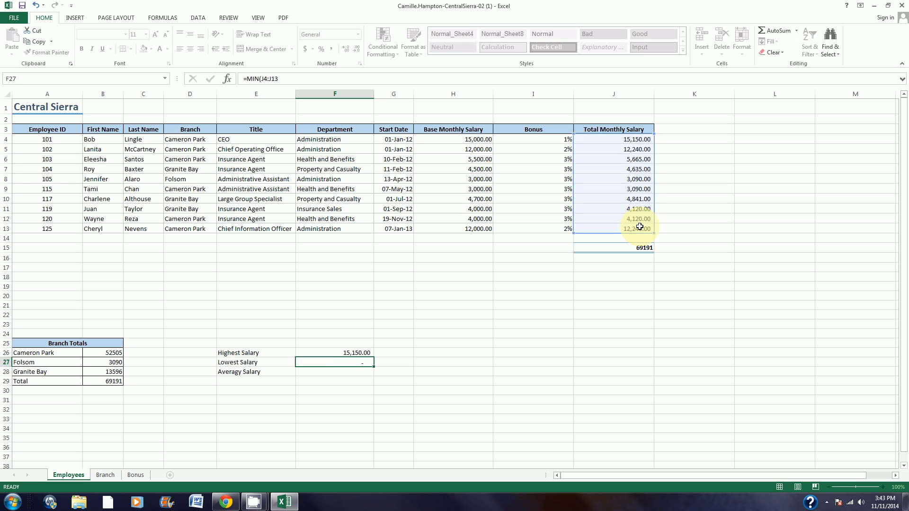
key(Return)
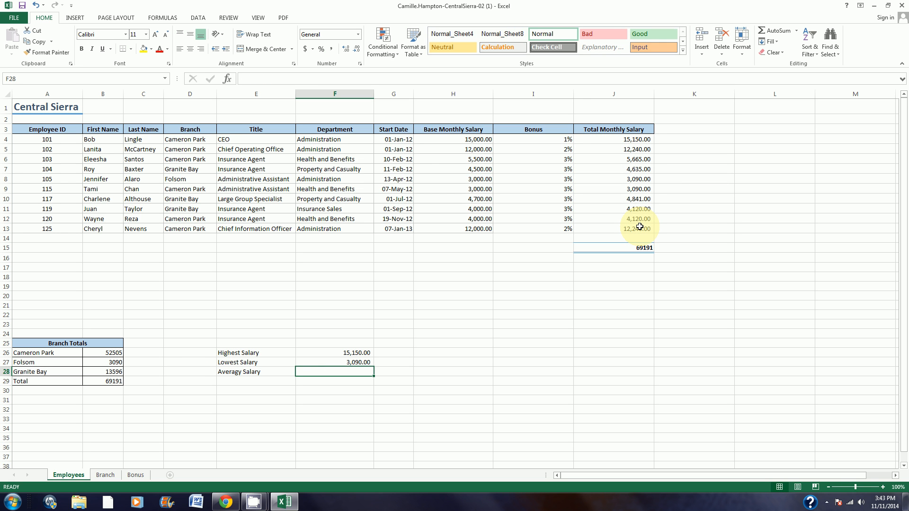
Step: Calculate the average salary in F28 with the AVERAGE function over J4:J13
text(=av)
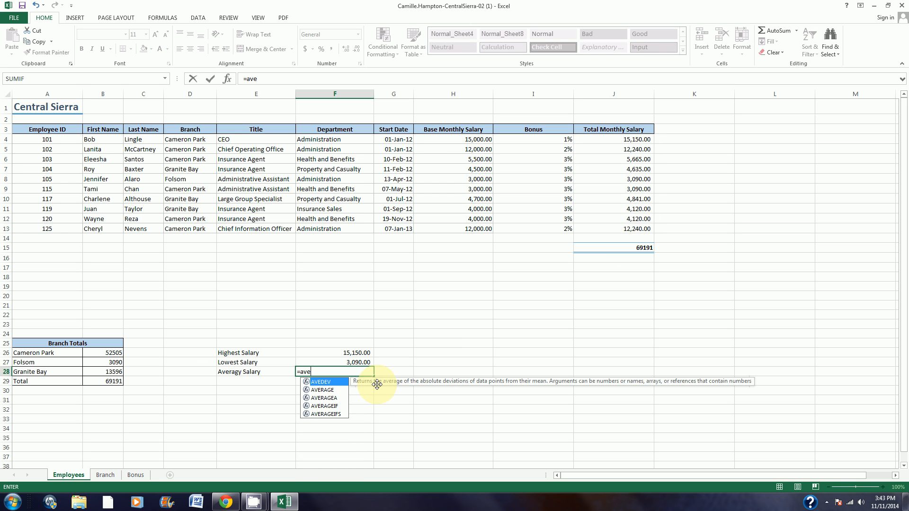
text(e)
double_click(331, 390)
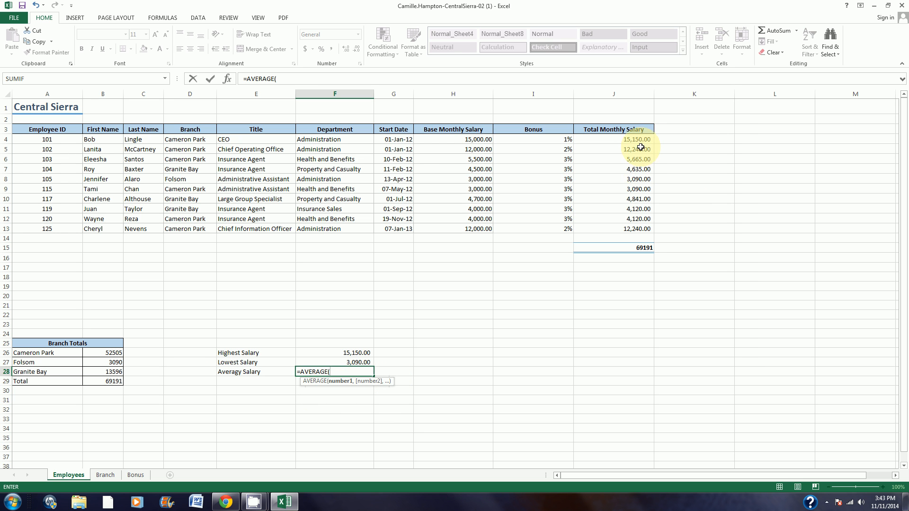
drag(637, 140, 639, 230)
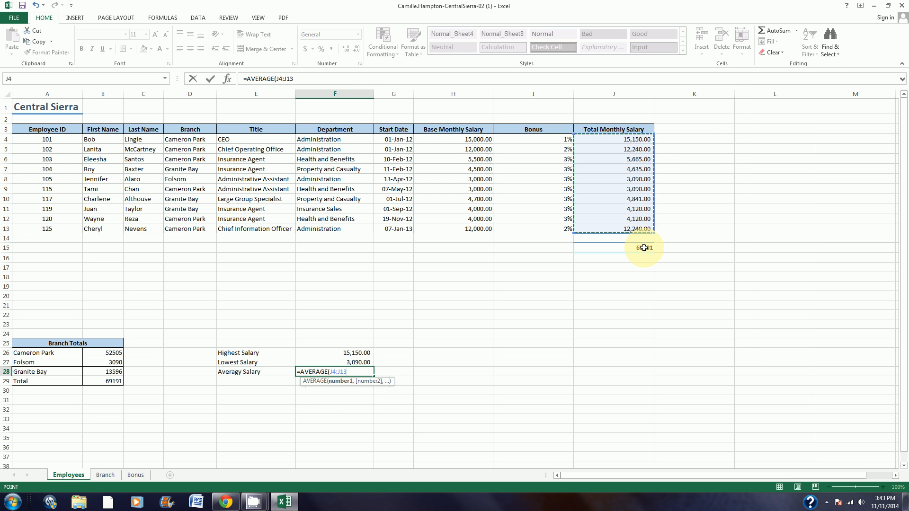
key(Return)
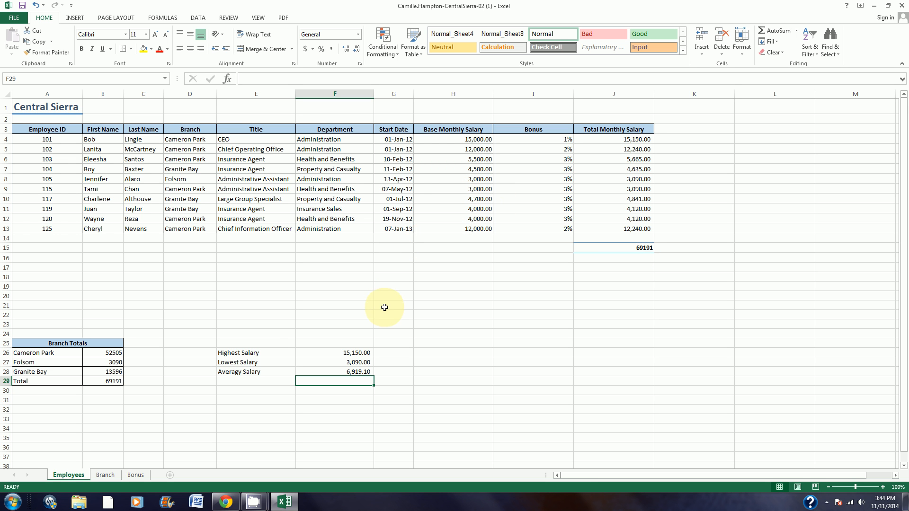
Step: Enter the heading "Salary Summary" in E25 and merge and center it across E25:F25
click(272, 341)
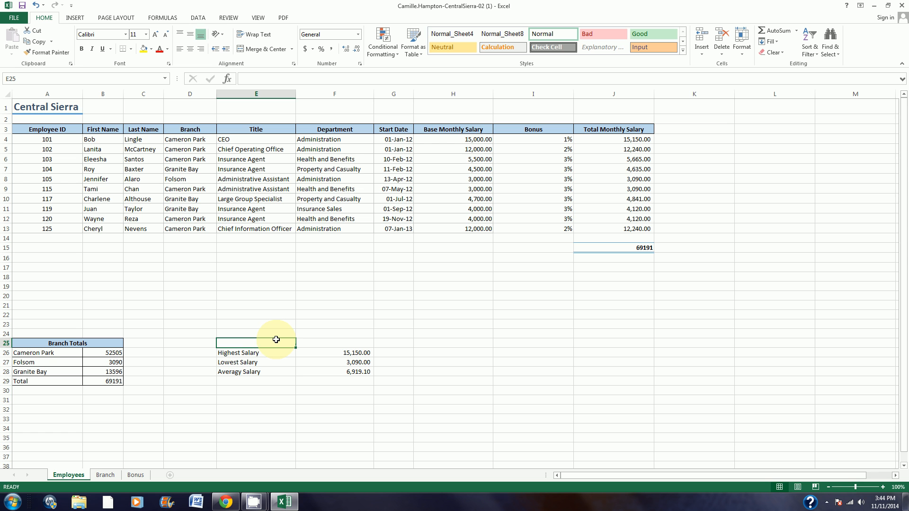
text(Sal)
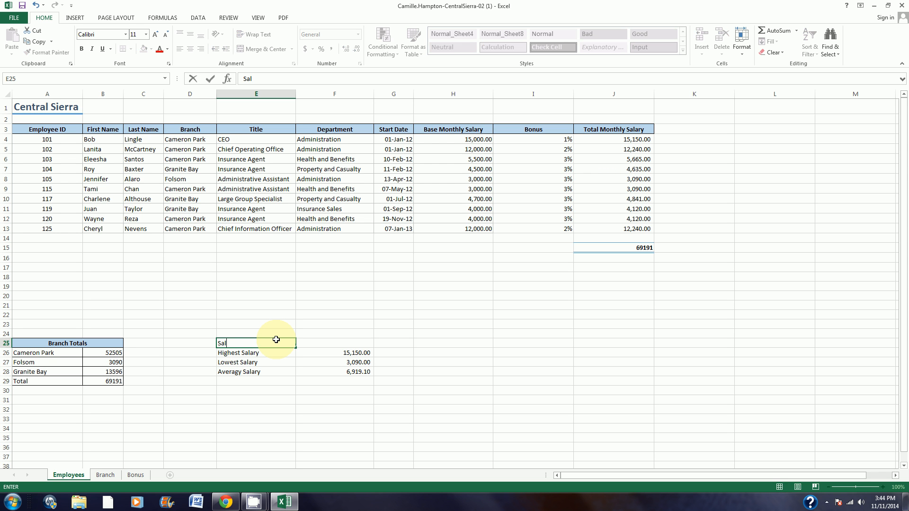
text(ary Summary)
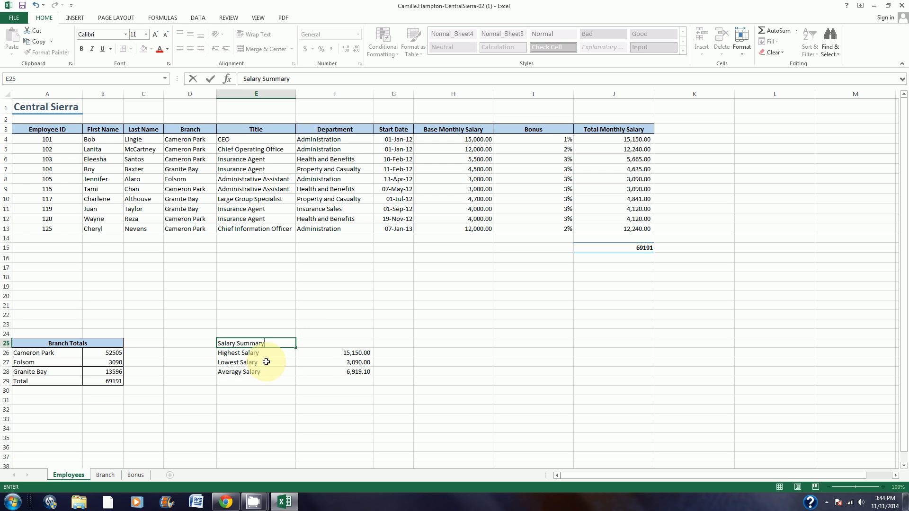
click(289, 373)
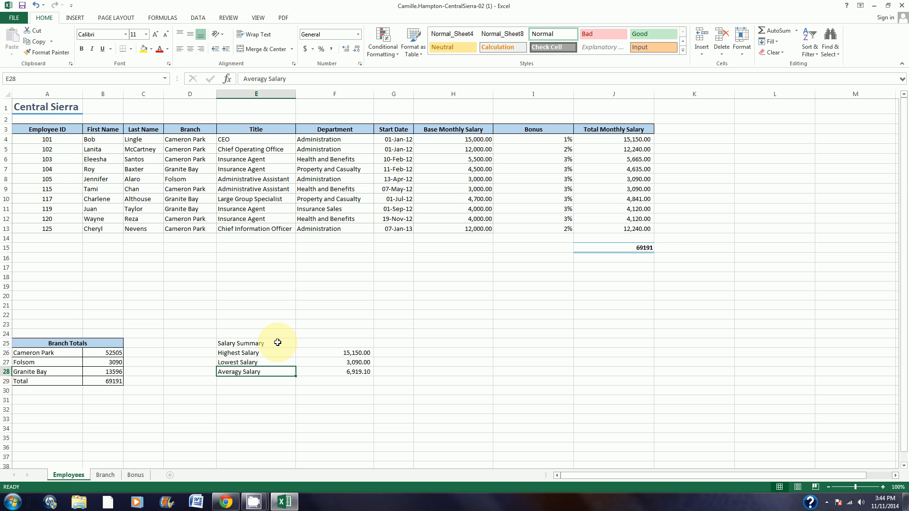
drag(278, 342, 342, 345)
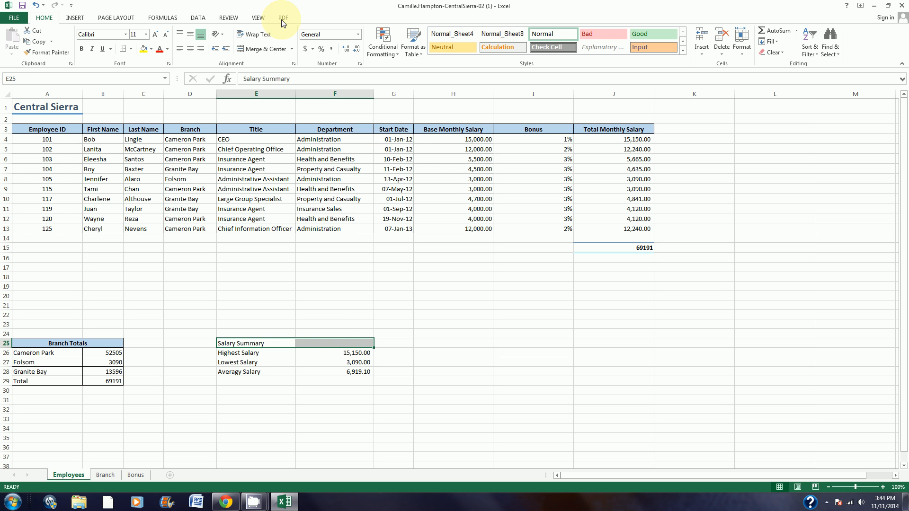
click(260, 51)
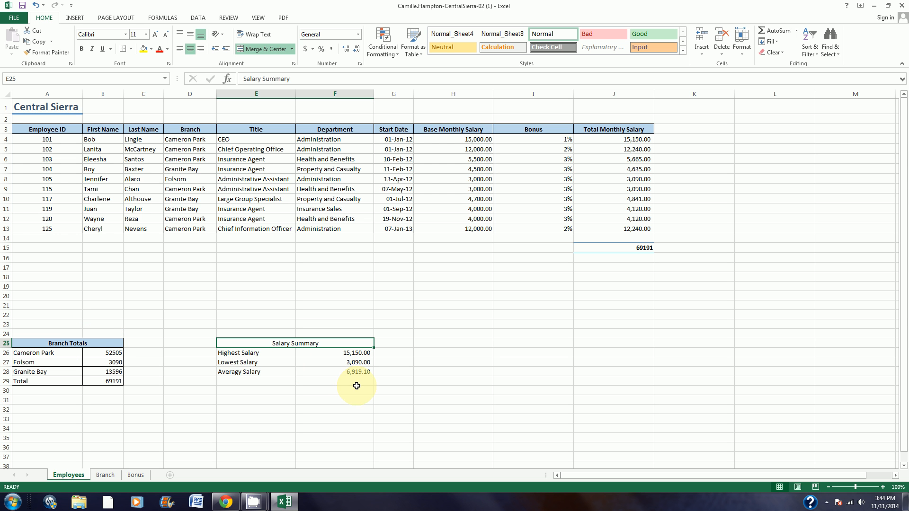
Step: Copy the formatting of the "Branch Totals" heading onto the "Salary Summary" heading with Format Painter
click(85, 345)
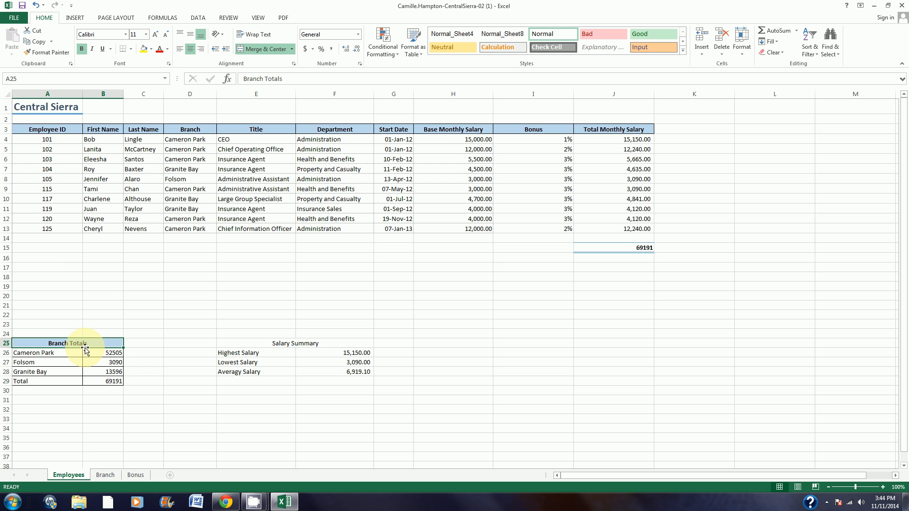
double_click(51, 55)
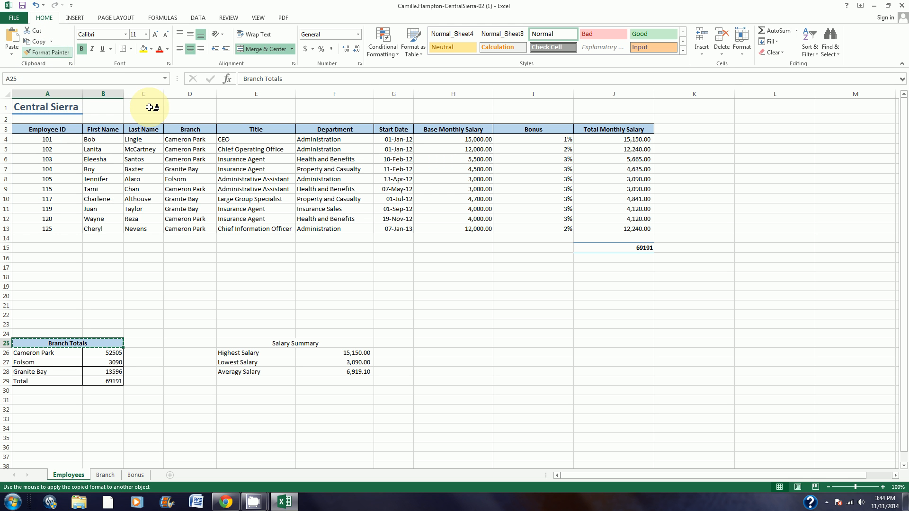
click(320, 345)
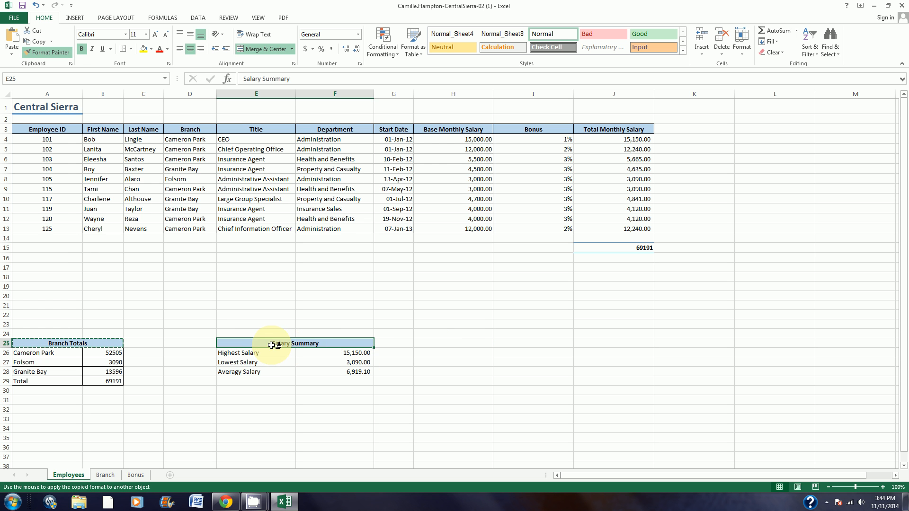
click(325, 345)
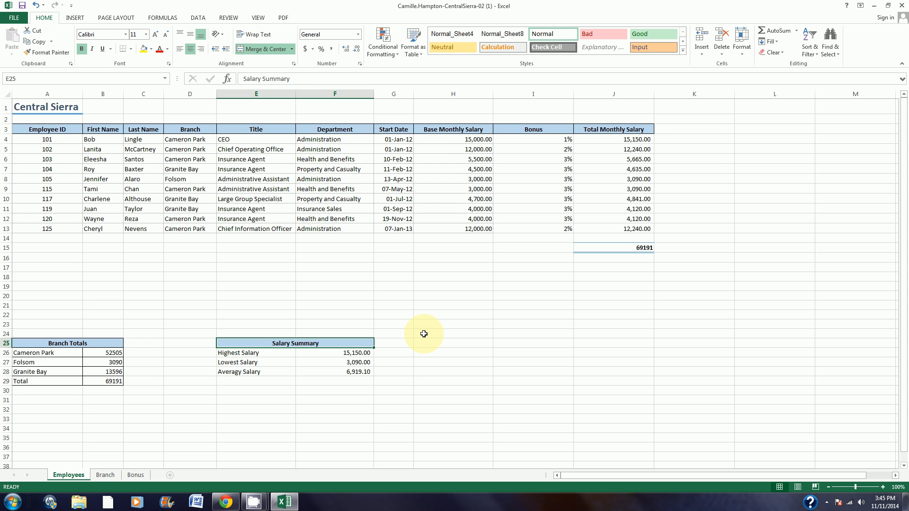
Step: Apply the Accounting number format with a dollar sign to the totals in B29 and J15
click(108, 382)
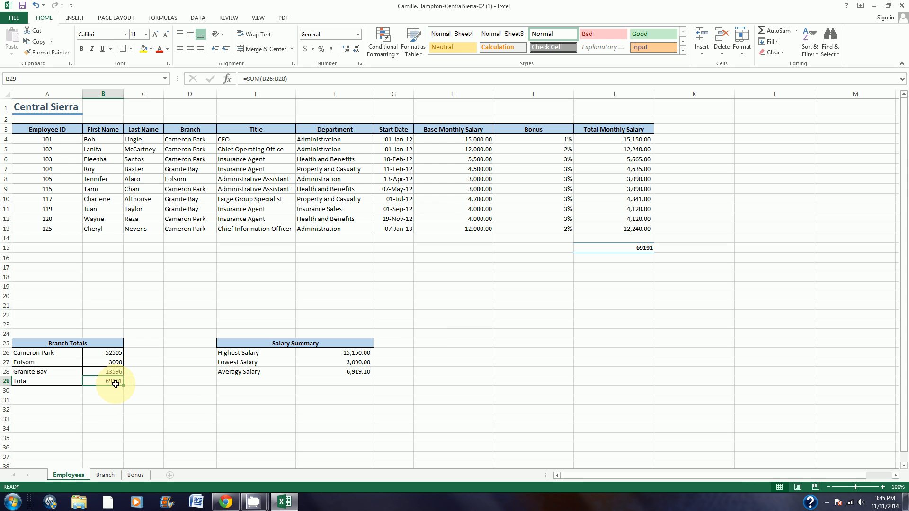
ctrl+click(604, 247)
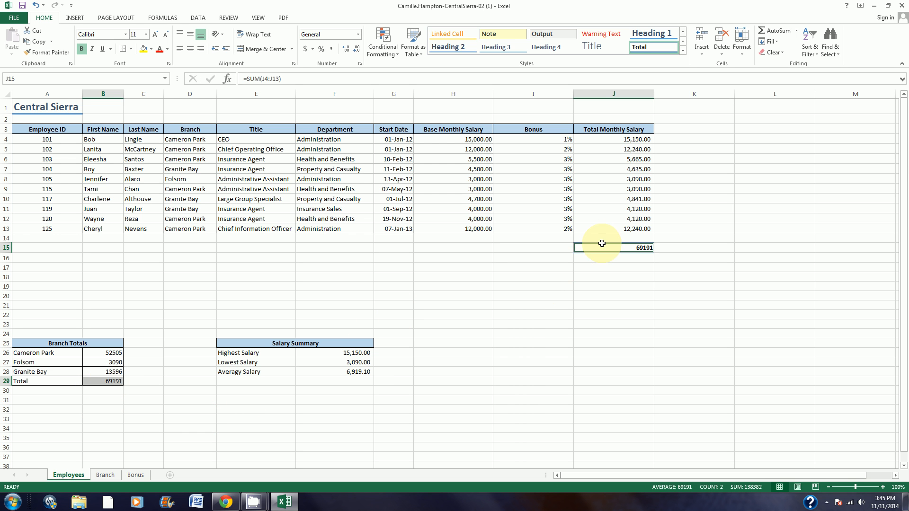
click(305, 50)
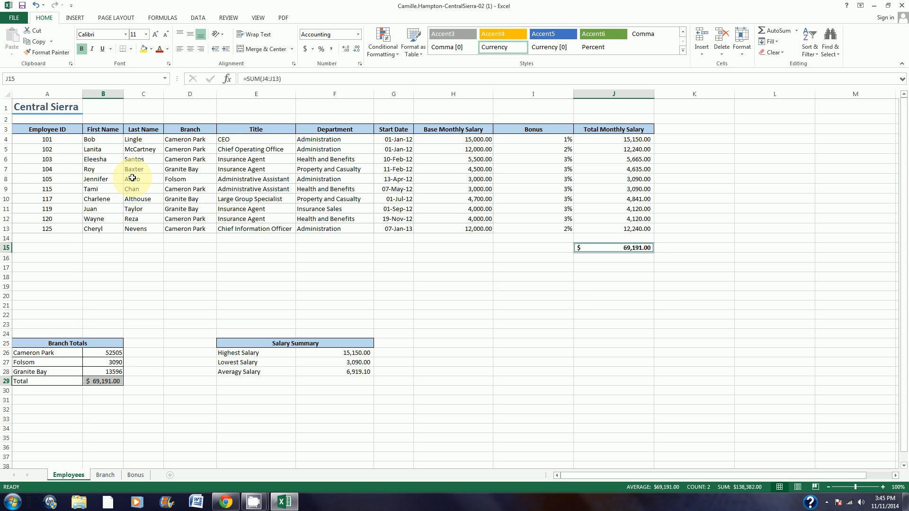
Step: AutoFit the widths of columns A through J to their contents and save the workbook
click(56, 93)
drag(57, 92, 609, 91)
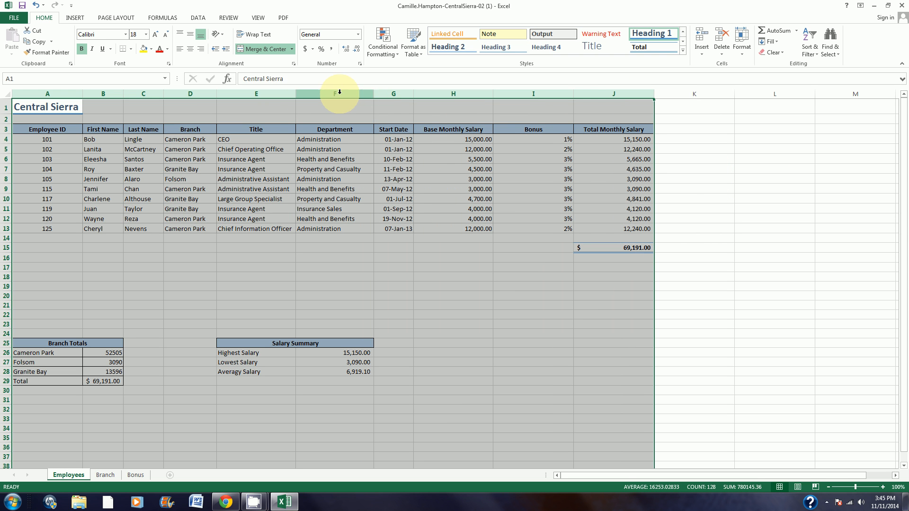
double_click(373, 94)
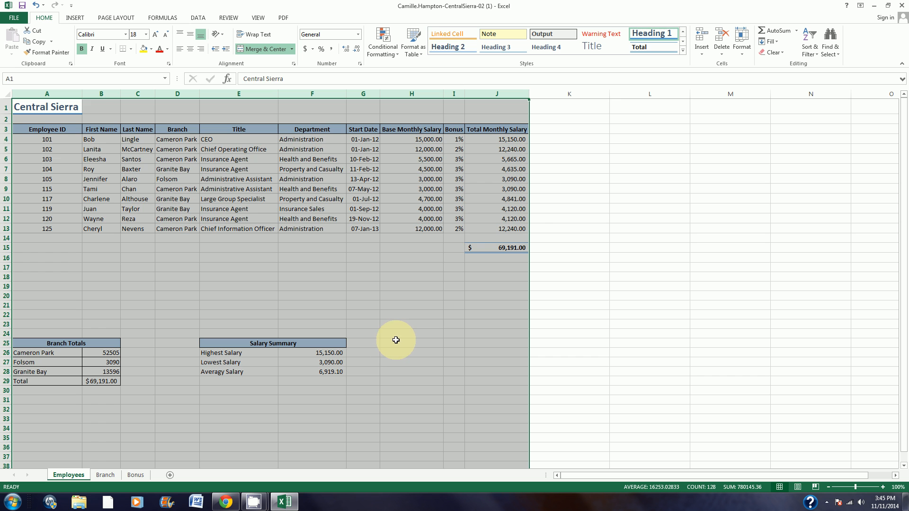
click(516, 285)
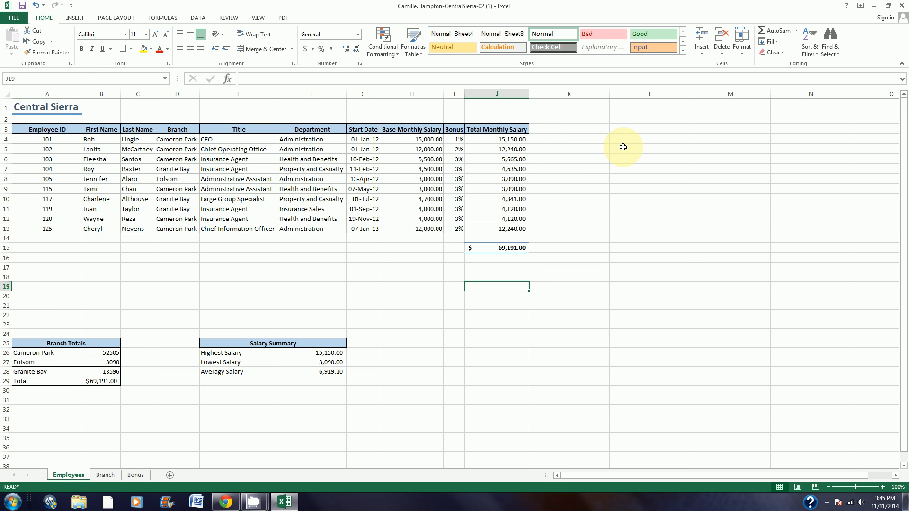
click(22, 8)
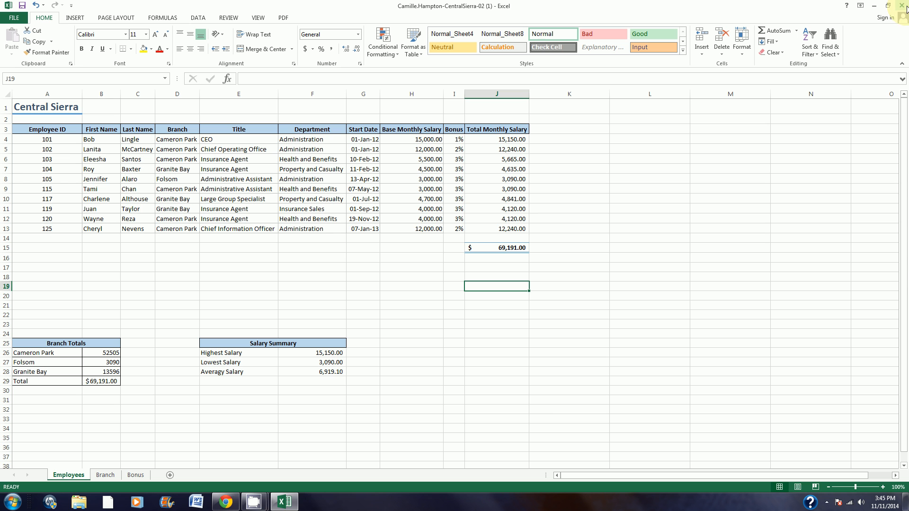
click(255, 503)
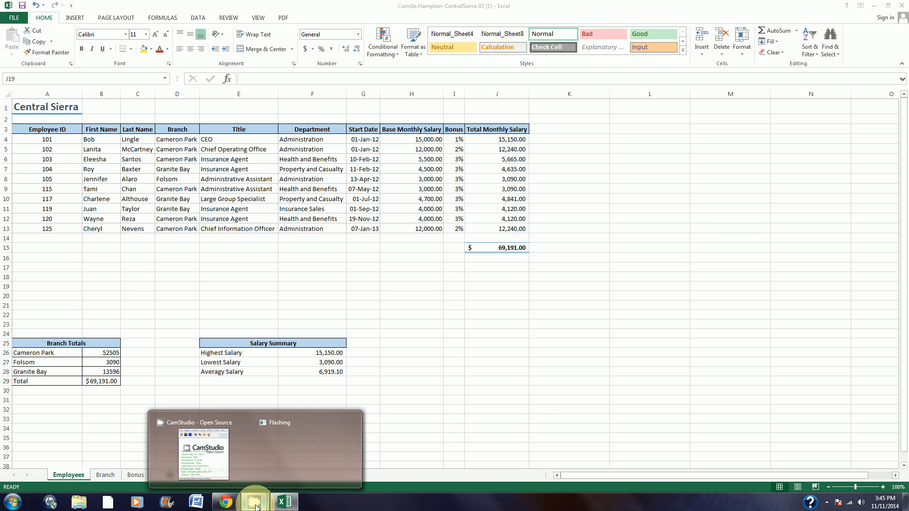